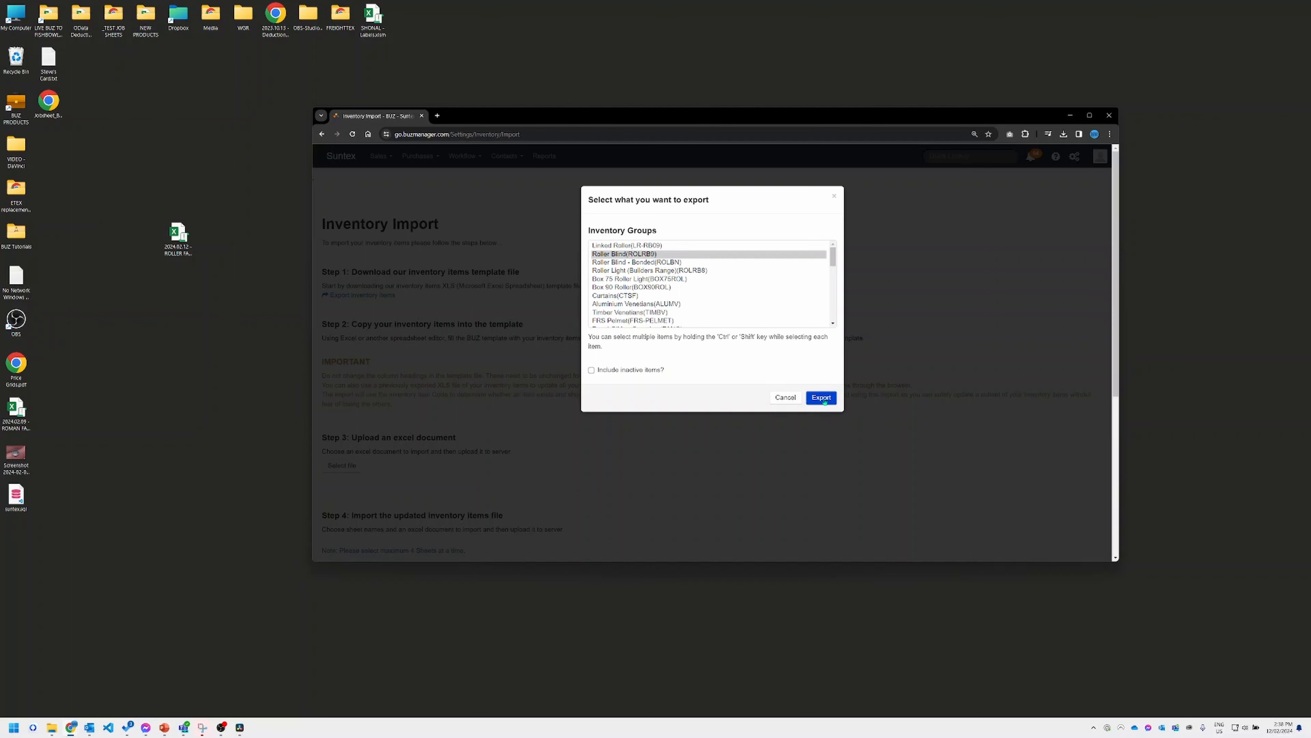
Step: Export the selected Roller Blind (ROLRB9) group, bringing up a save dialog on the Desktop
left_click(823, 399)
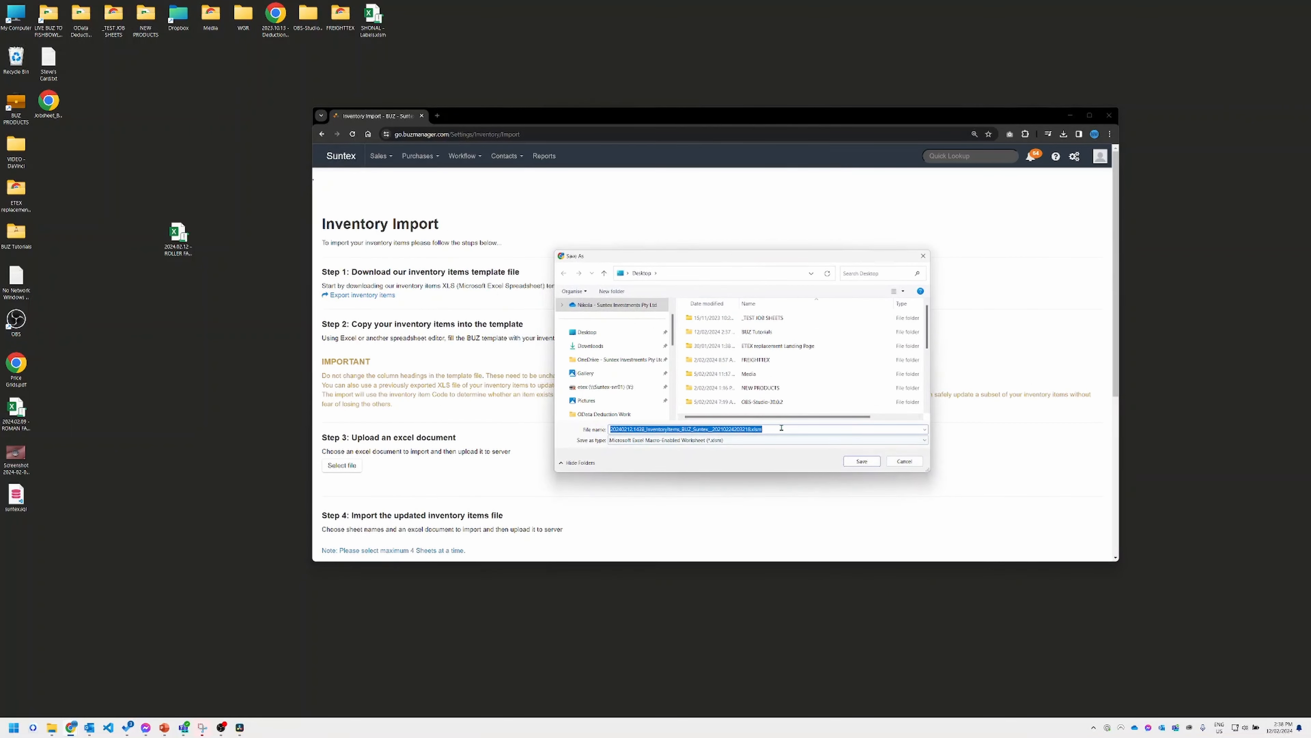
Step: Save to the Desktop, replacing the default file name with one beginning 2024.02.12
left_click(595, 335)
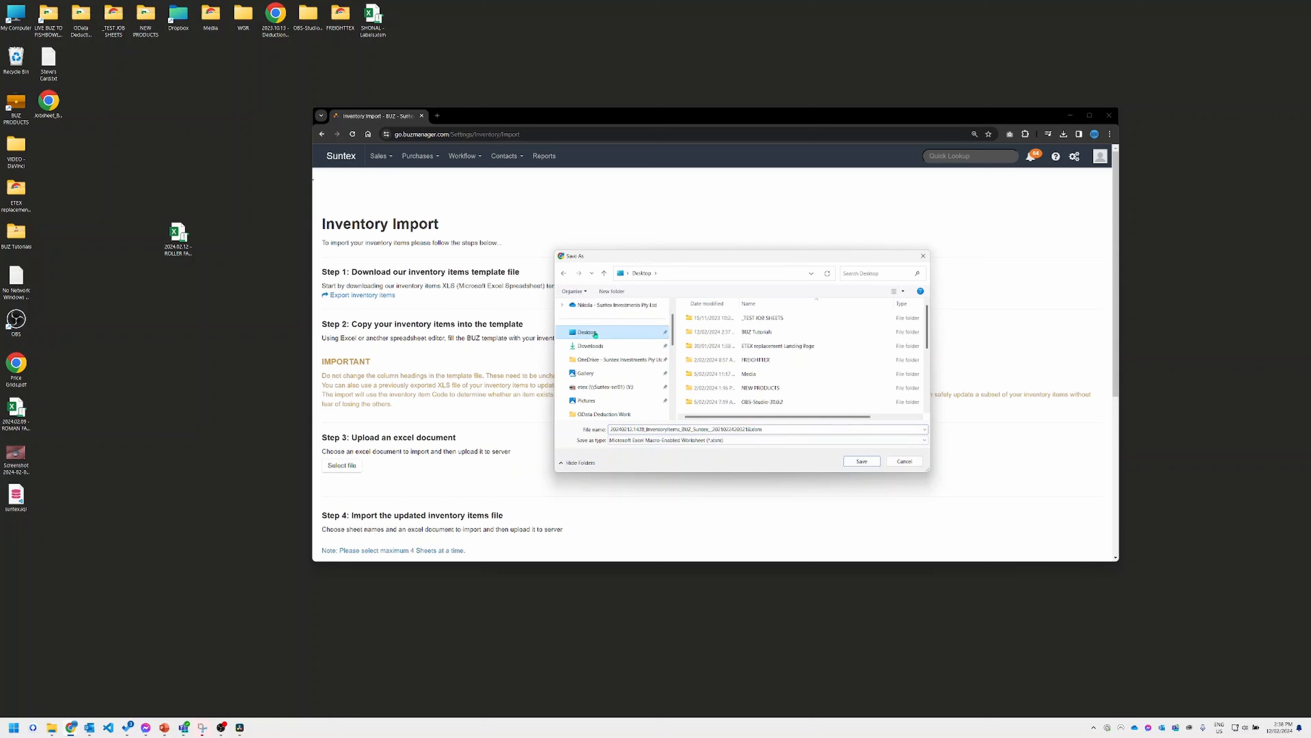
left_click(754, 427)
type("202")
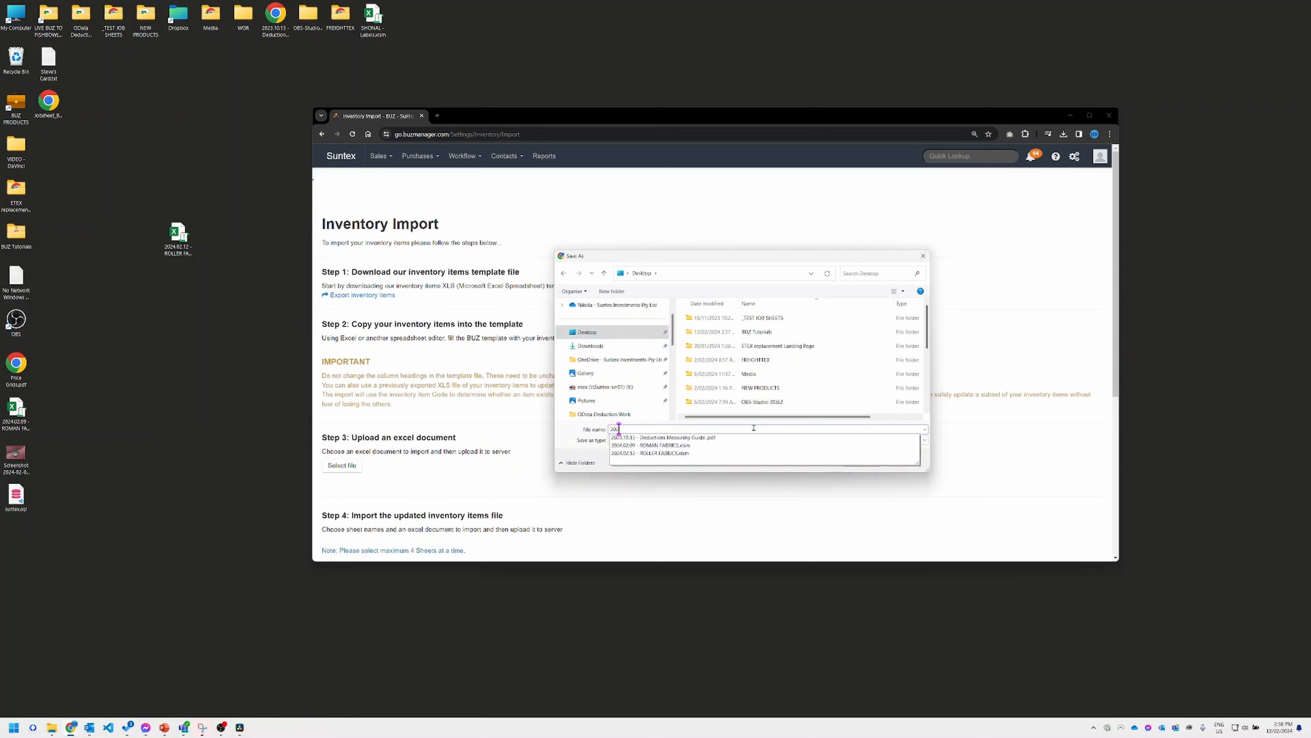
type("4.")
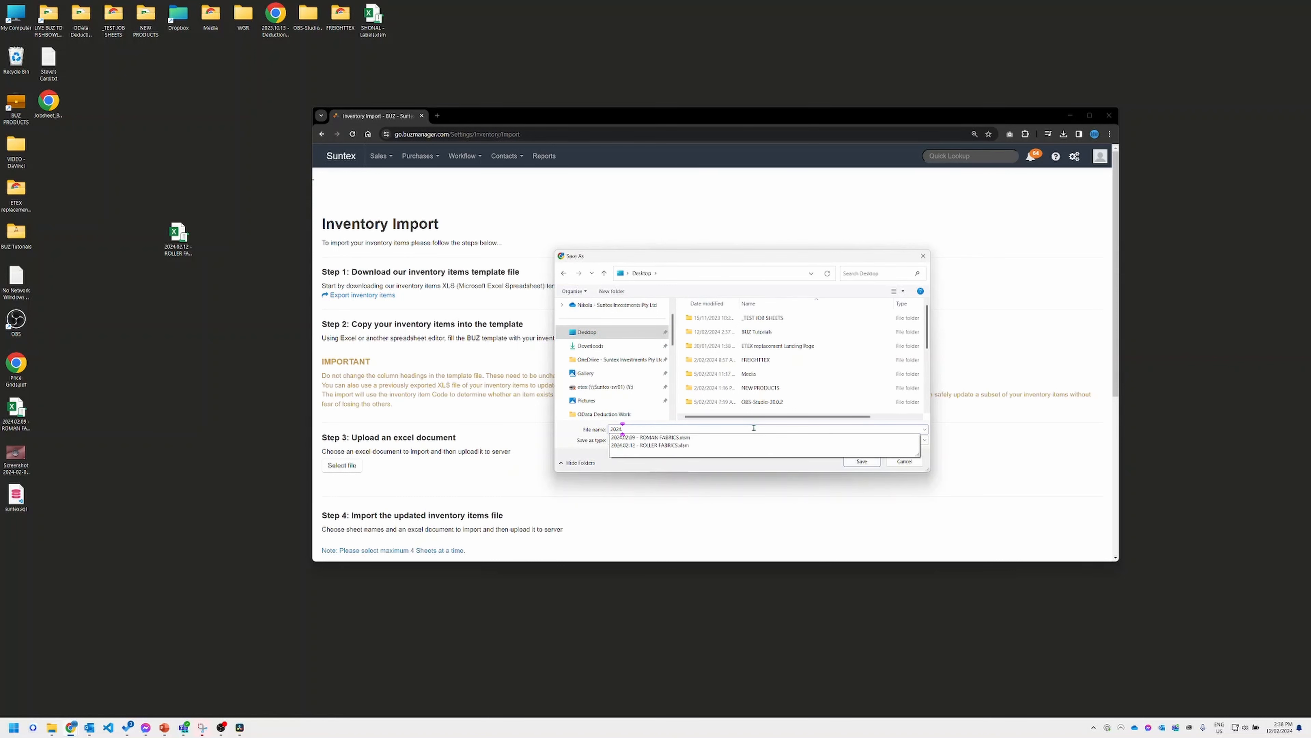
type("02.12")
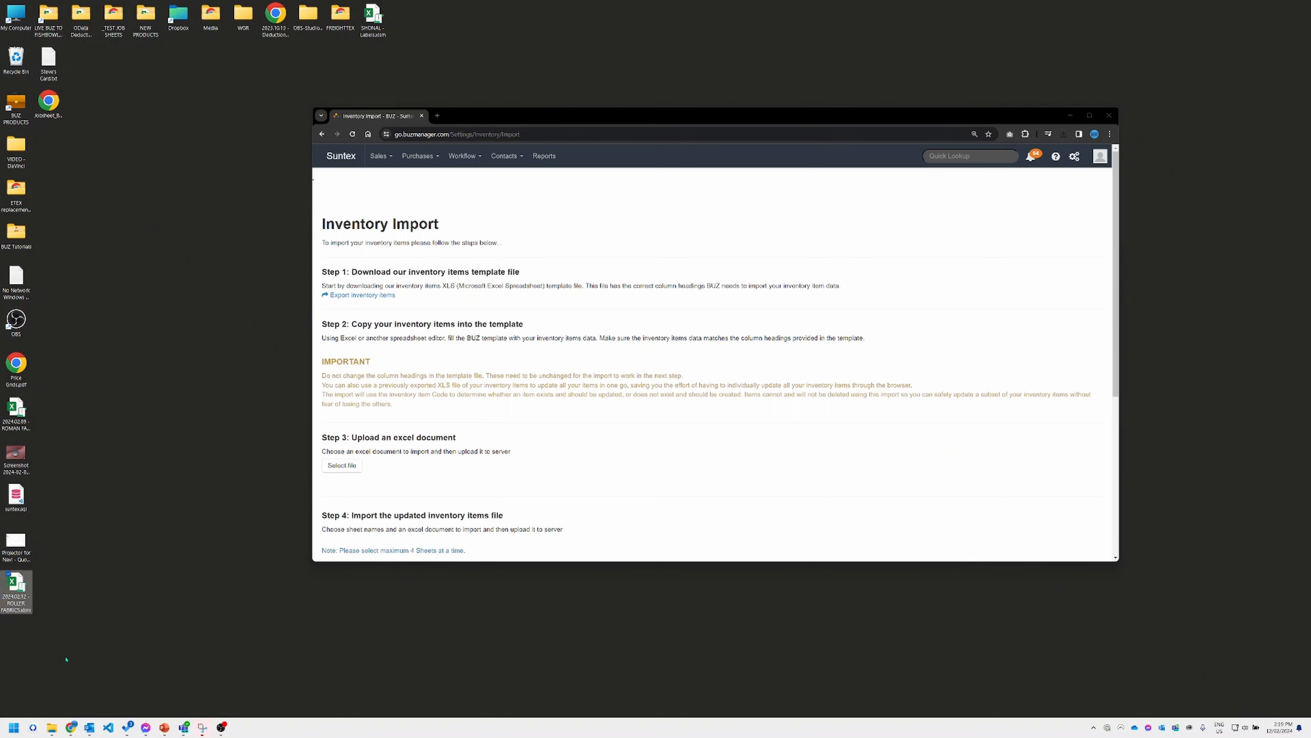
Step: Open 2024.02.12 - ROLLER FABRICS.xlsm from the desktop and enable editing in Excel
left_click_drag(16, 584, 179, 237)
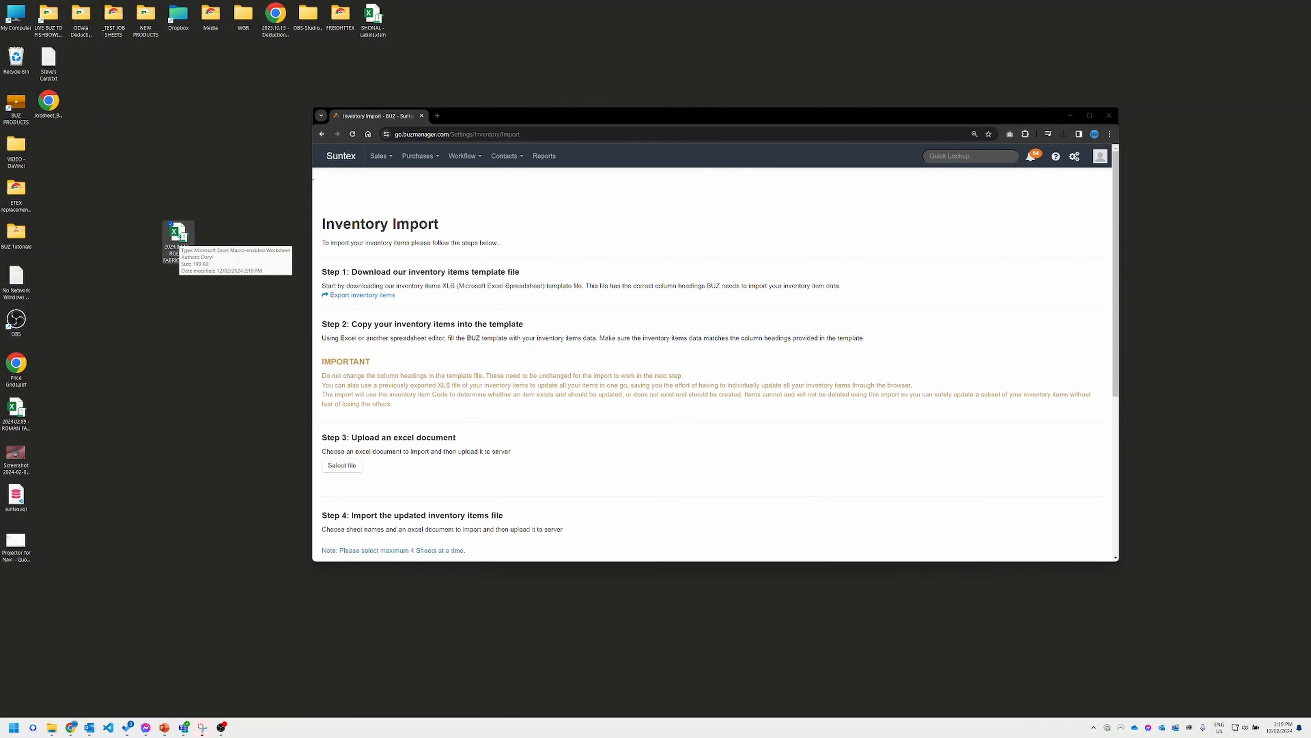
double_click(178, 234)
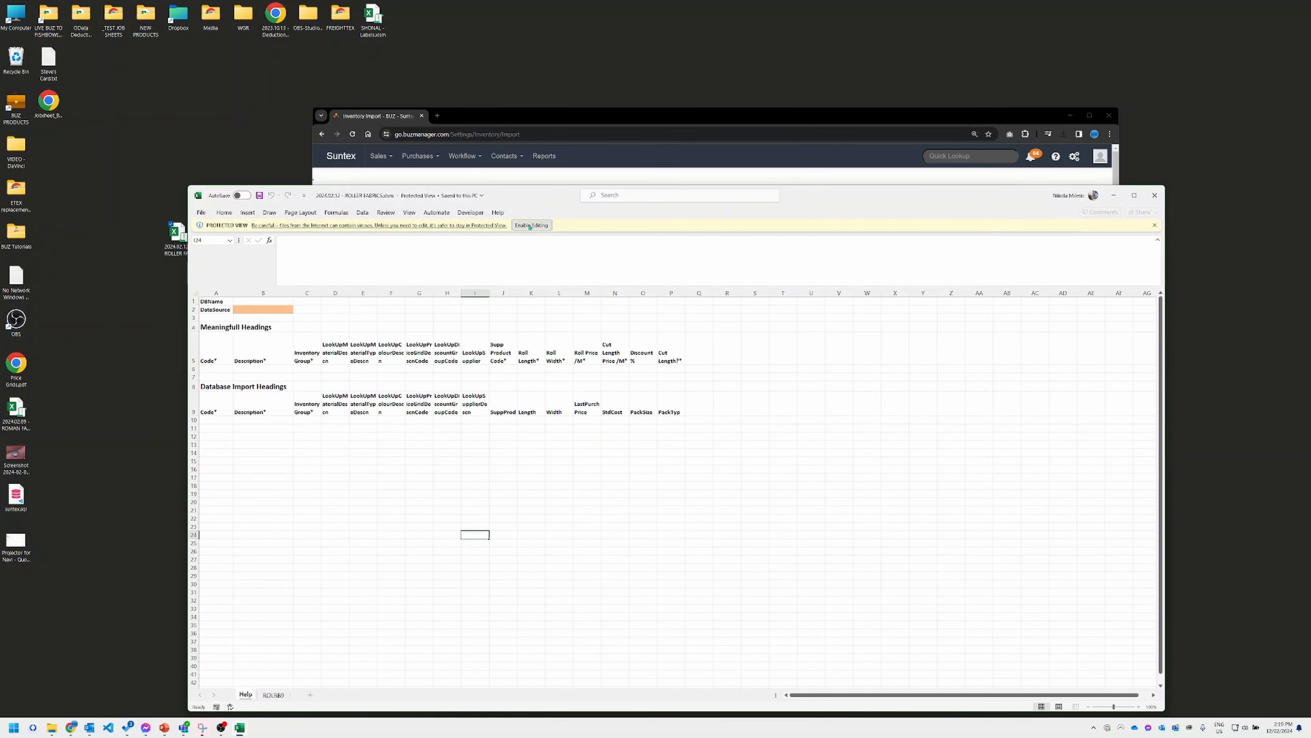
left_click(530, 226)
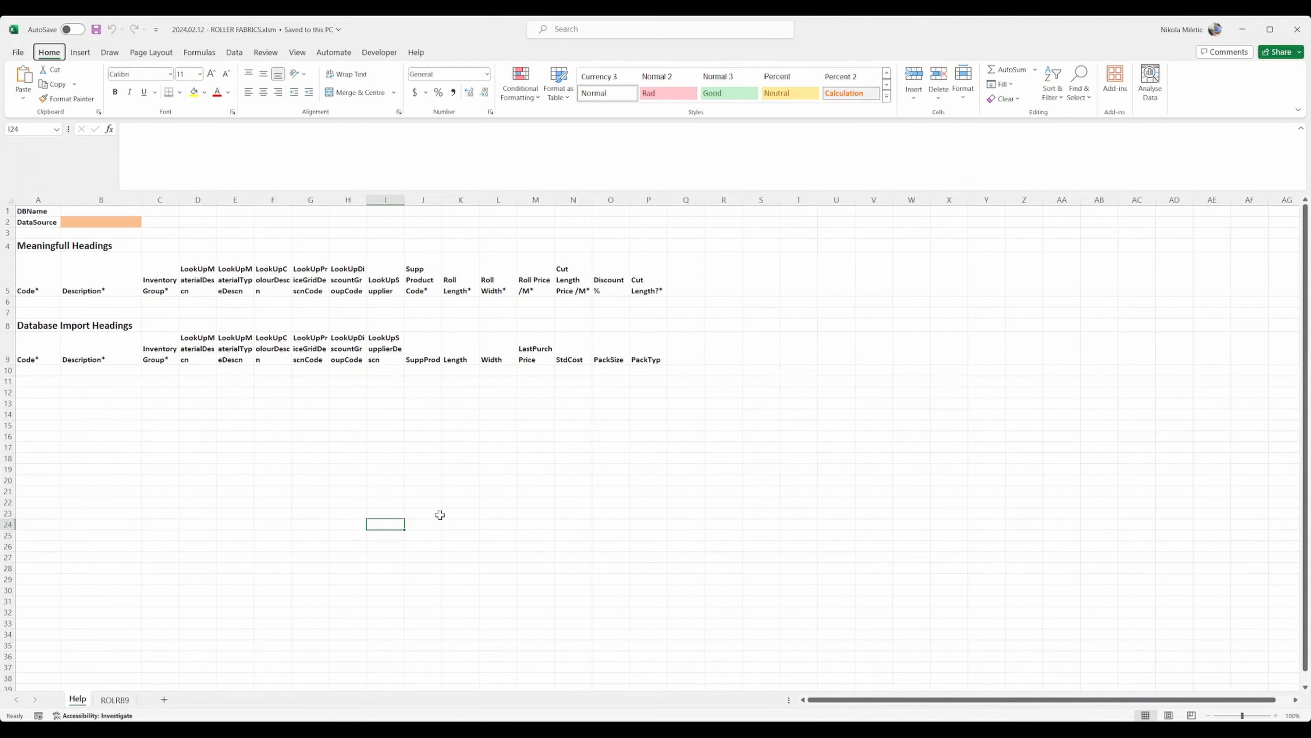
left_click(241, 404)
left_click(610, 557)
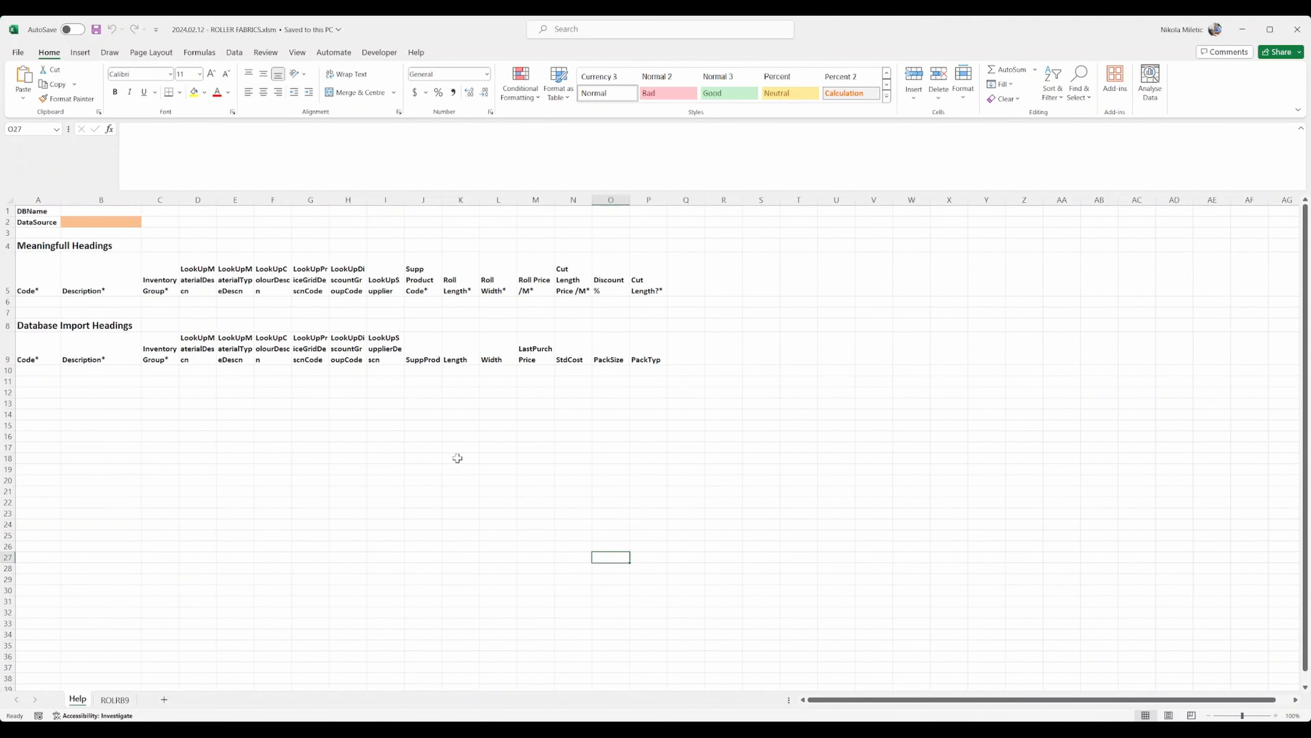
Step: Switch to the ROLRB9 sheet, scroll through its fabric rows, then return to the top
left_click(114, 700)
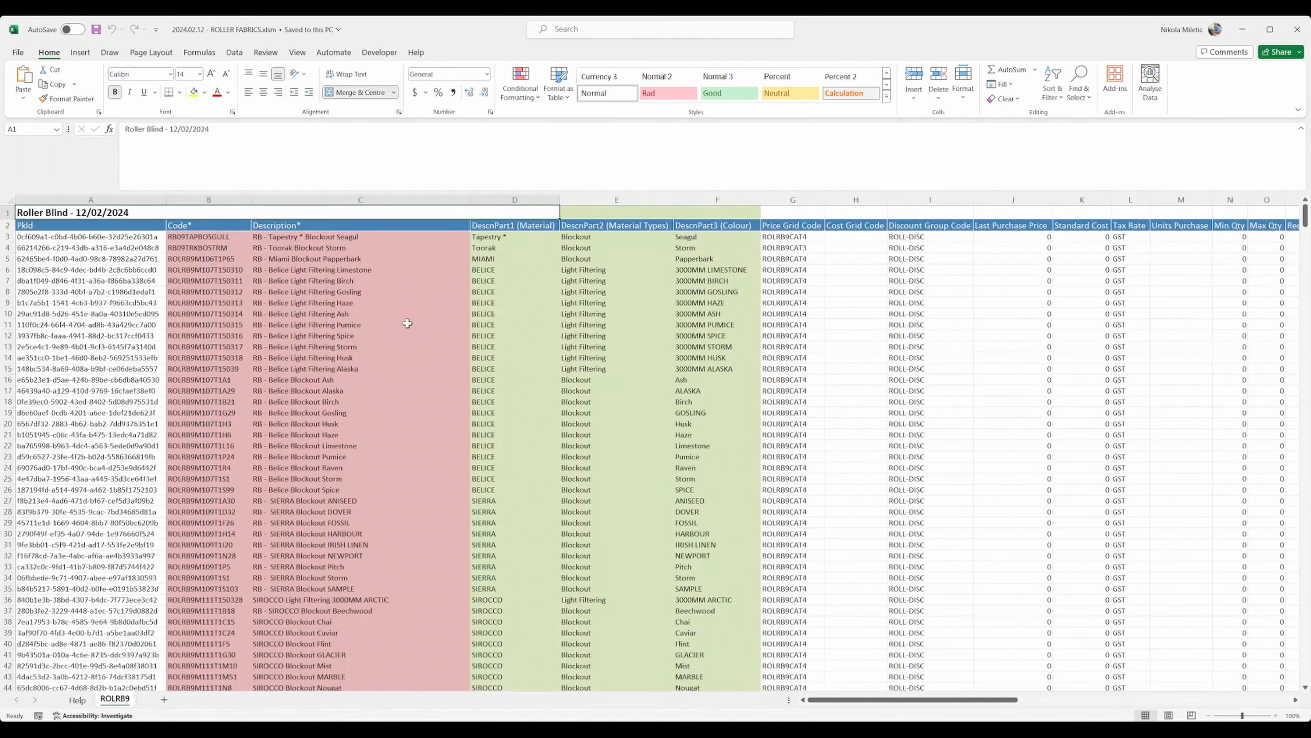
scroll(407, 295, "down", 20)
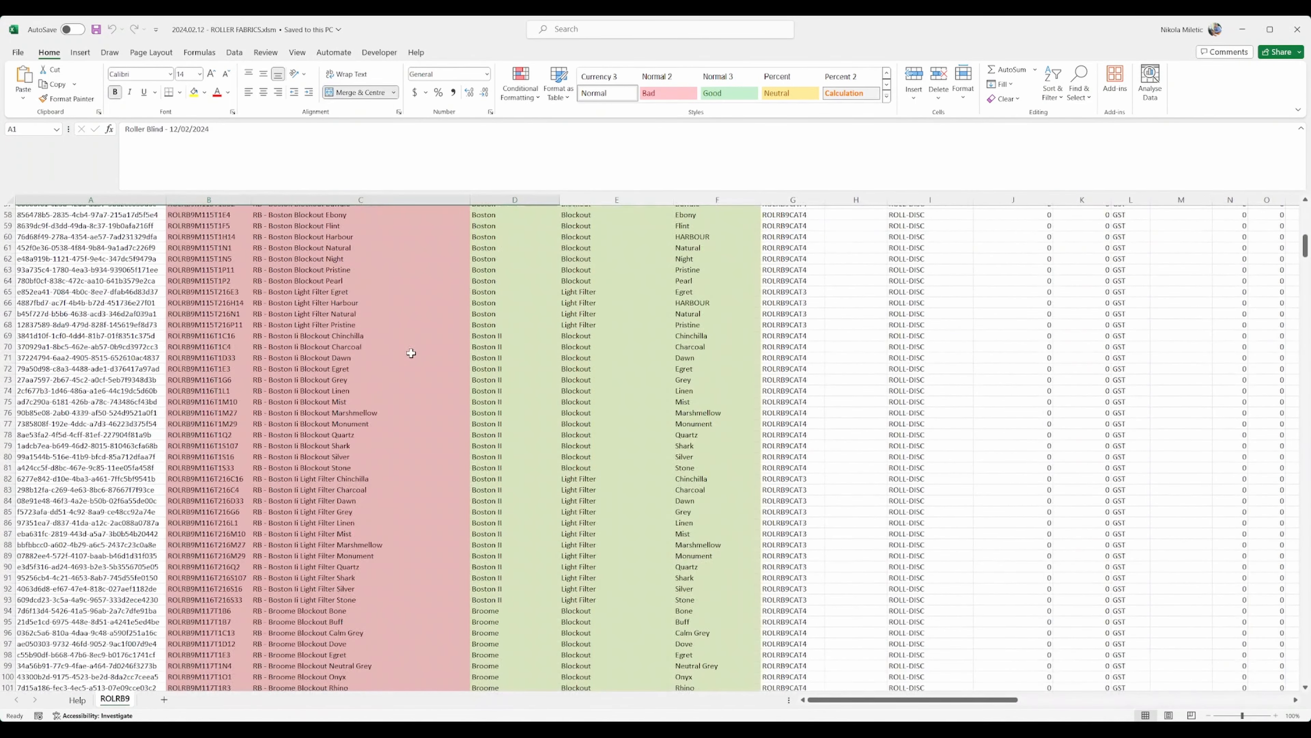
scroll(411, 355, "down", 20)
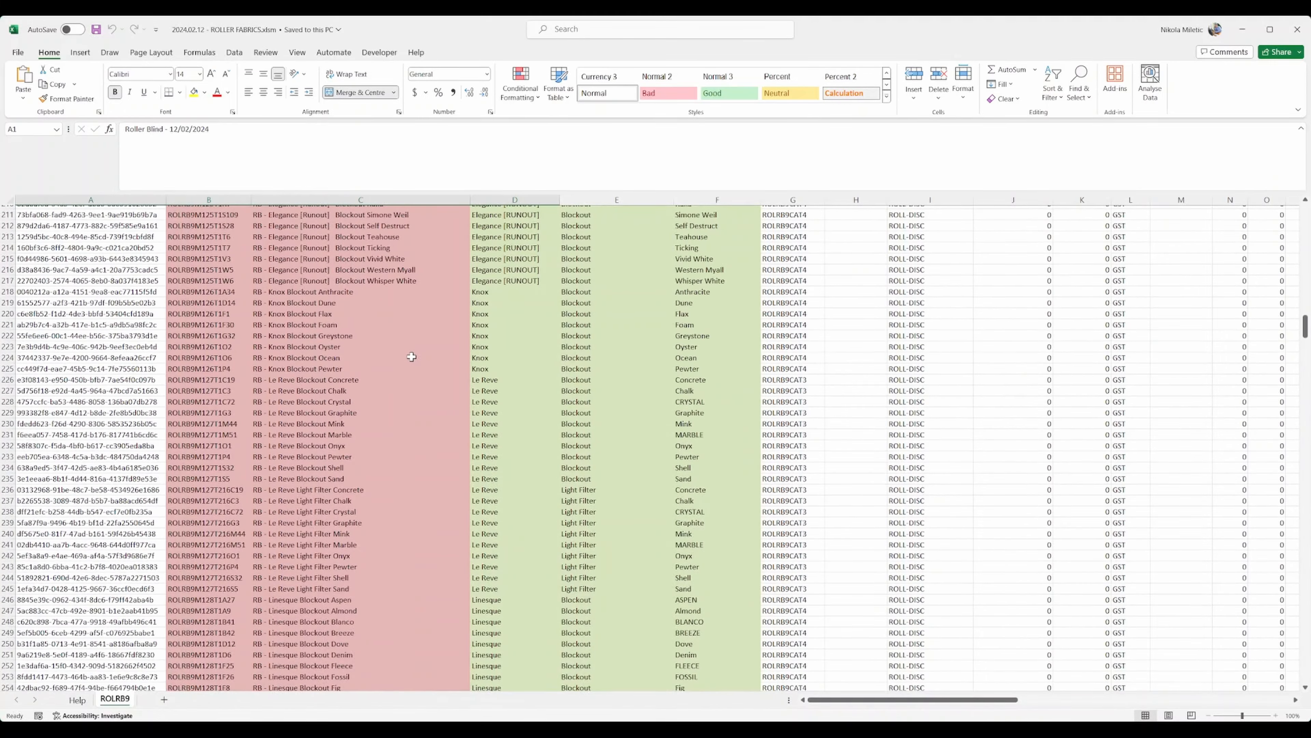
scroll(410, 357, "down", 20)
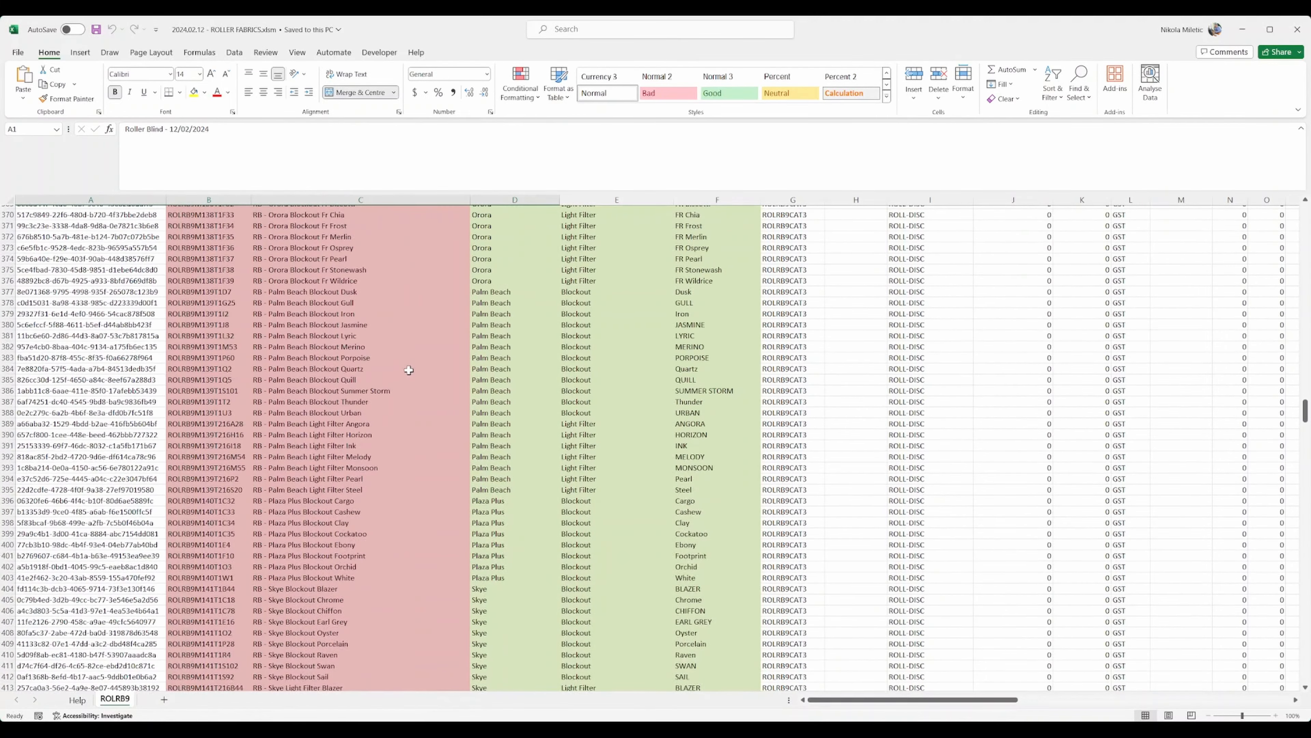
scroll(409, 376, "down", 20)
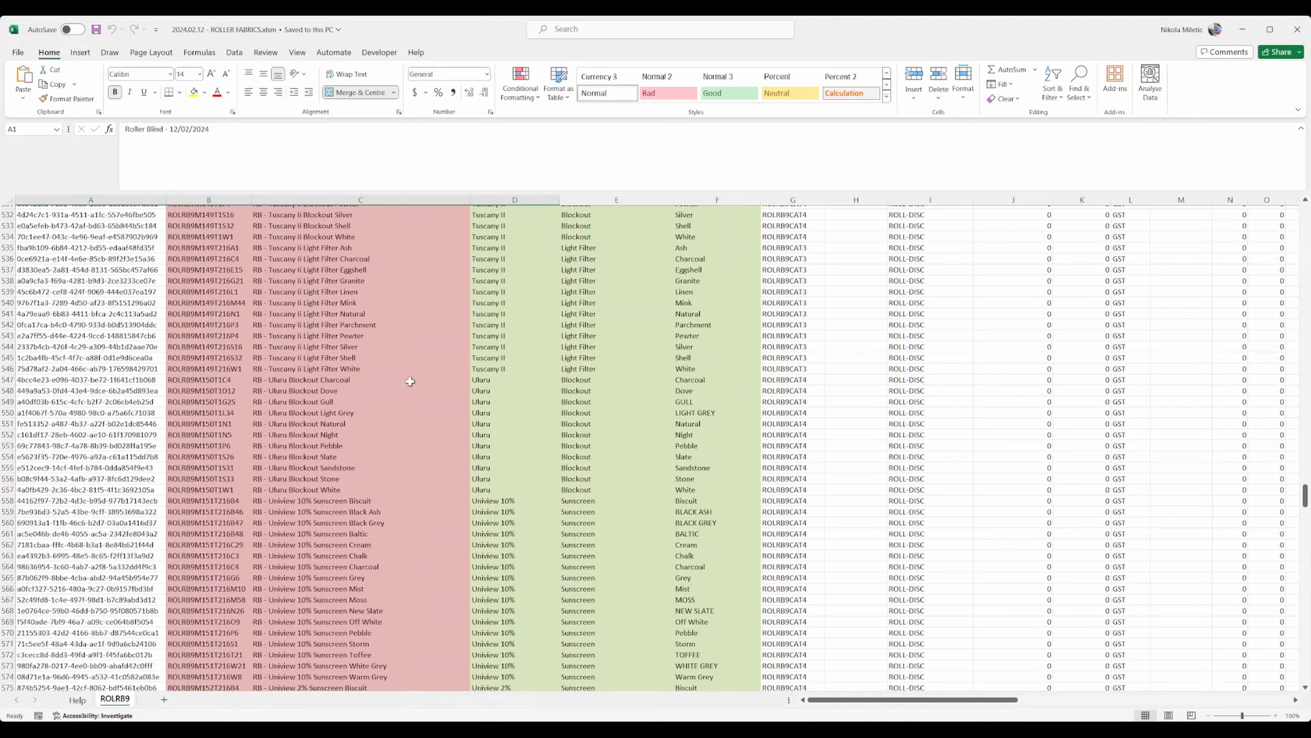
scroll(426, 385, "down", 20)
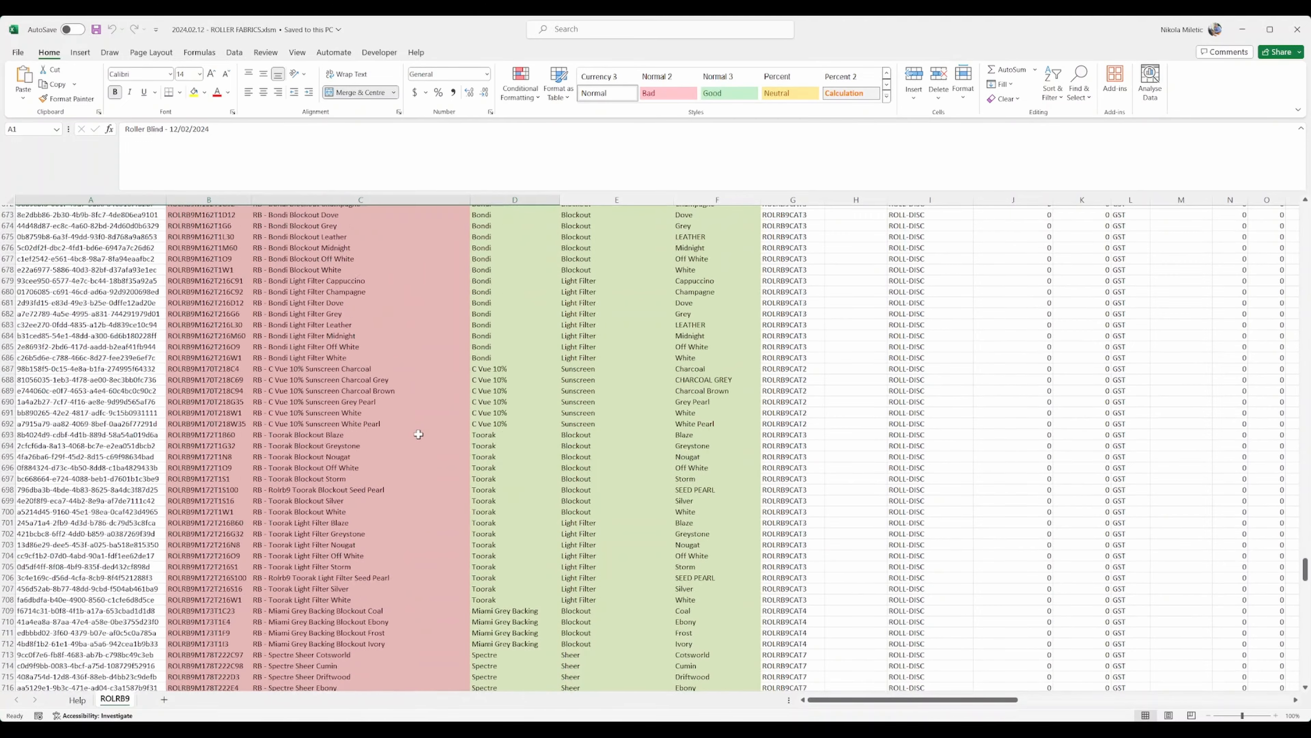
scroll(419, 442, "down", 10)
key("ctrl+Home")
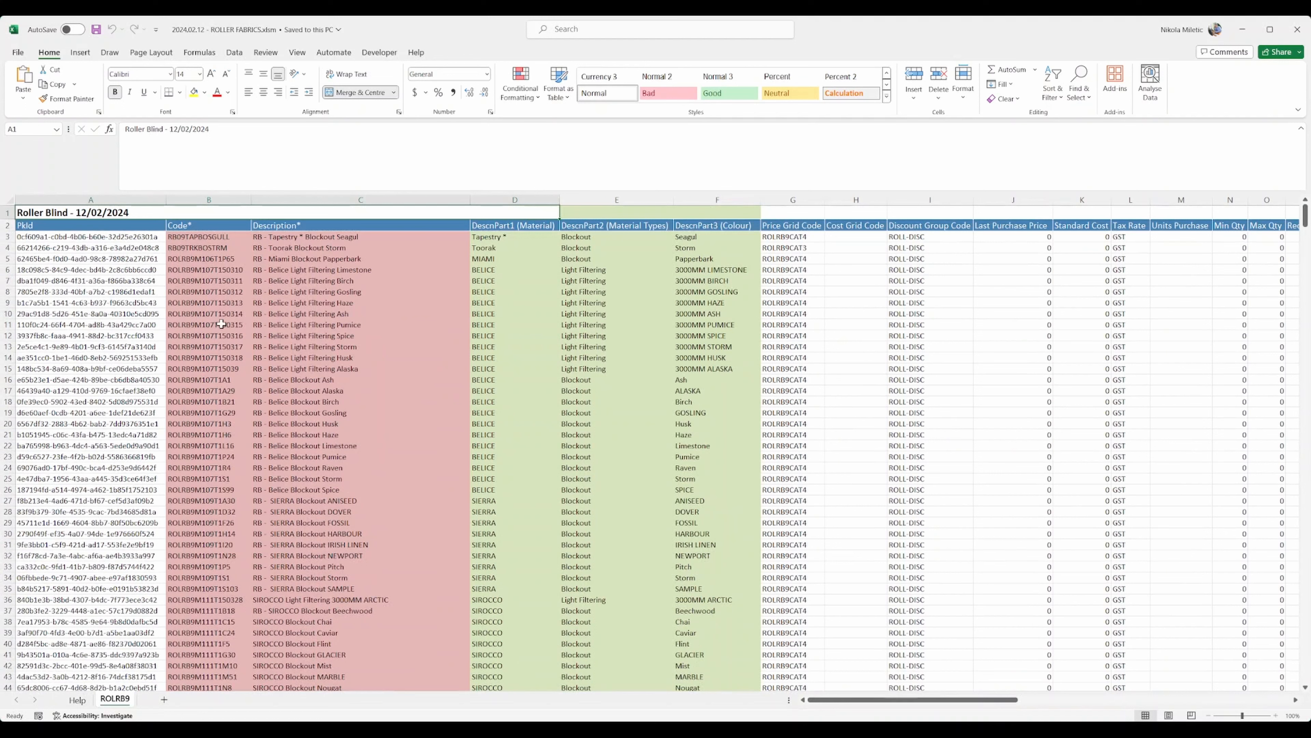
left_click(288, 225)
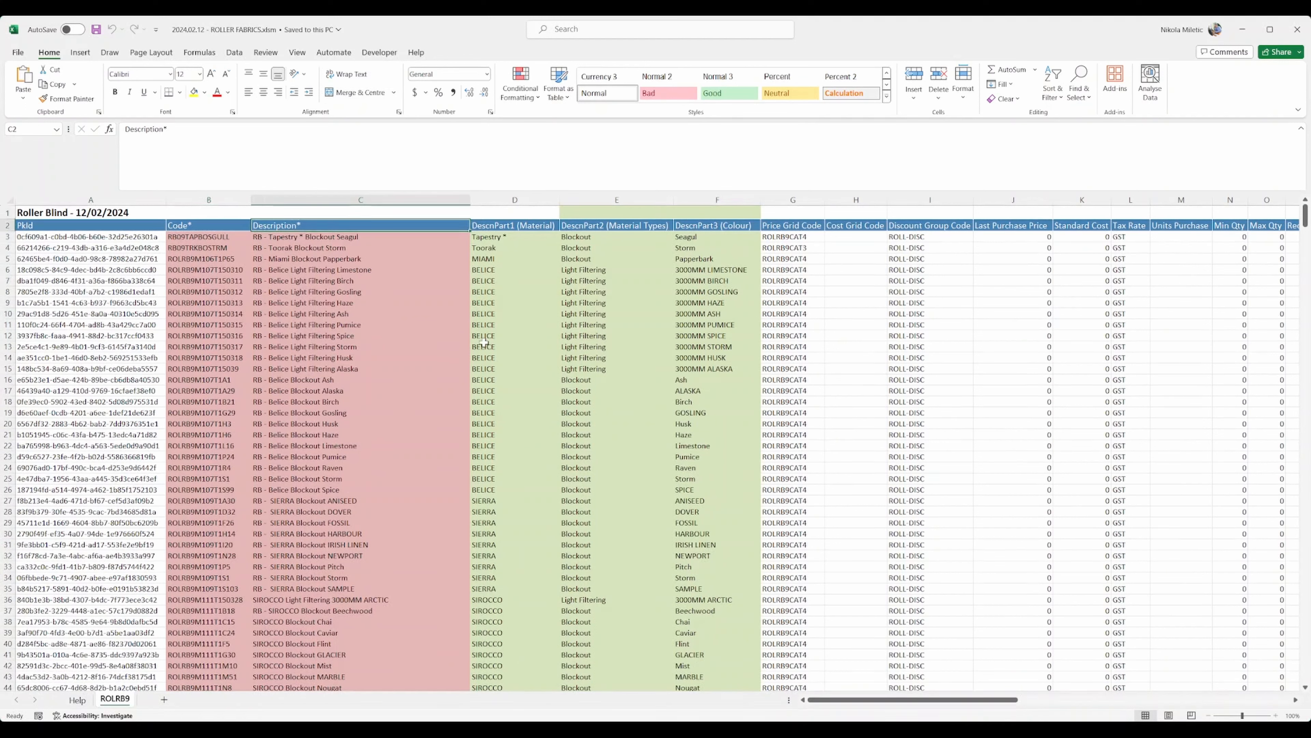
left_click(497, 225, "ctrl")
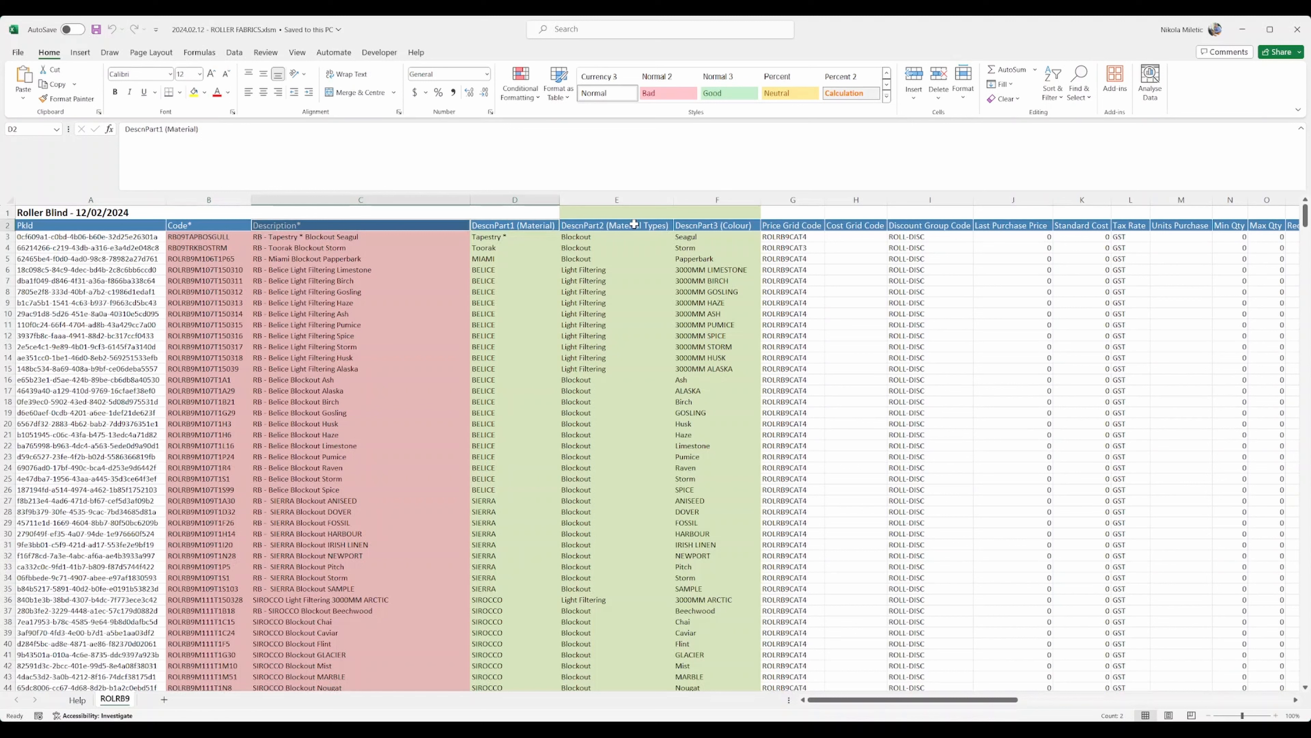
left_click(633, 224)
left_click(723, 225)
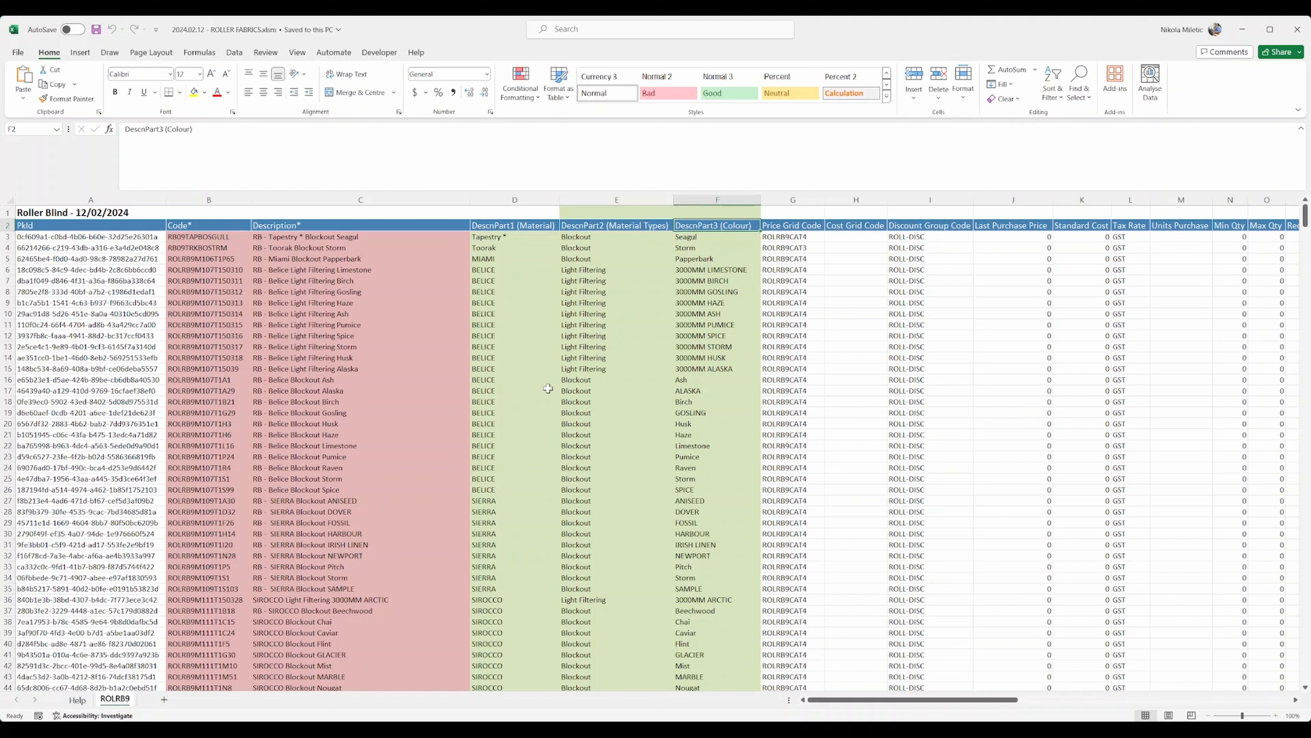
left_click(801, 226)
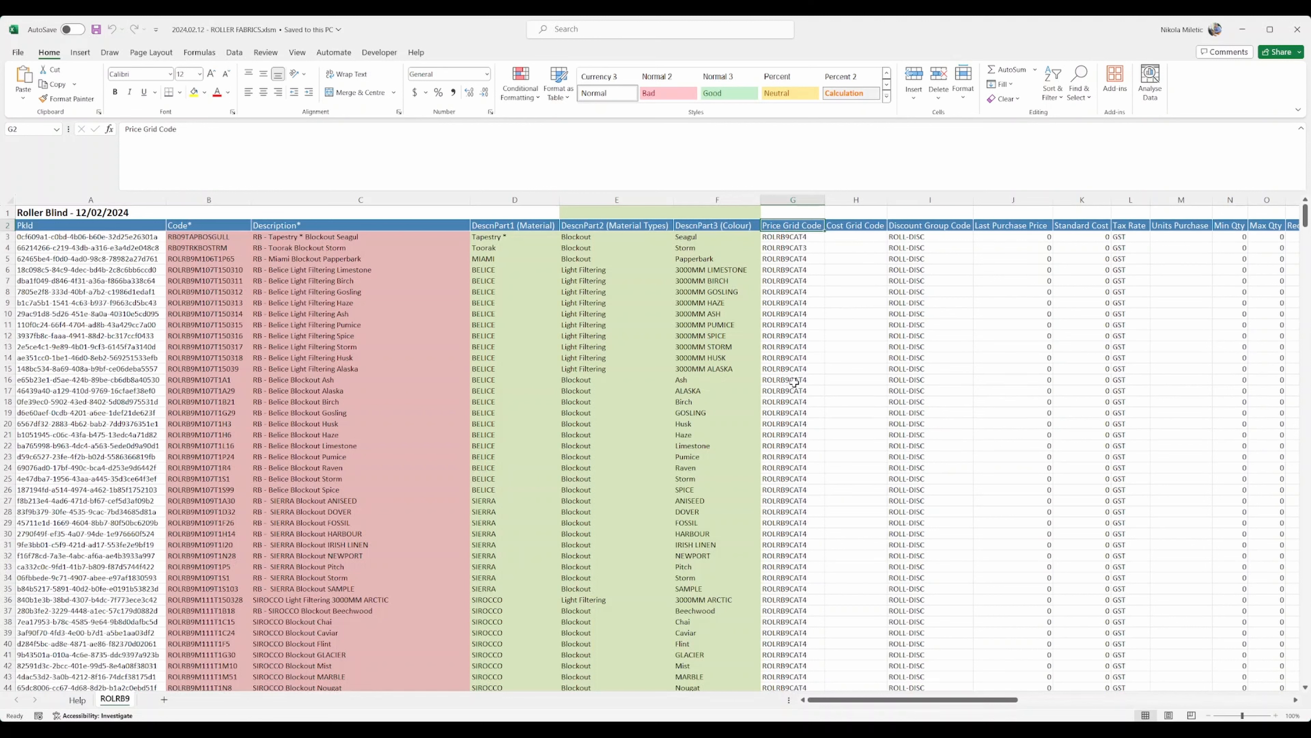
left_click(807, 401)
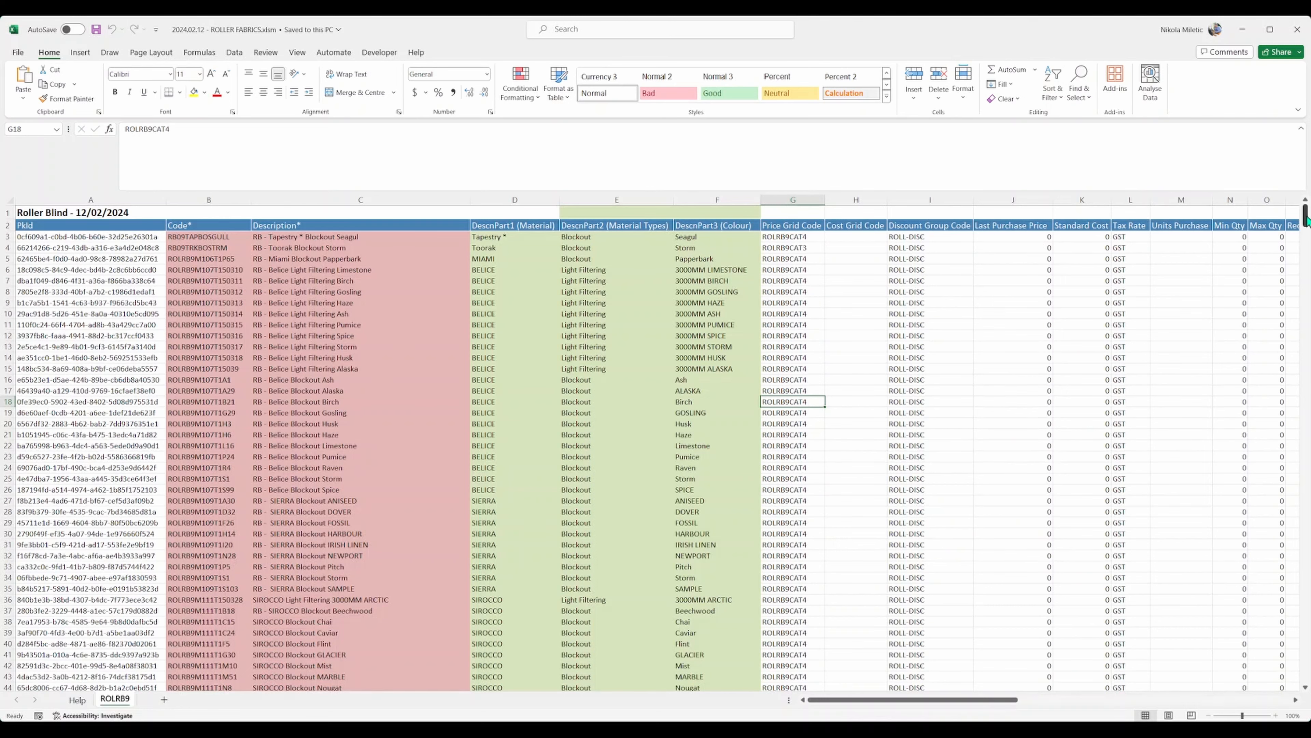
mouse_move(1306, 216)
left_mouse_down()
mouse_move(1306, 256)
mouse_move(1306, 230)
left_mouse_up()
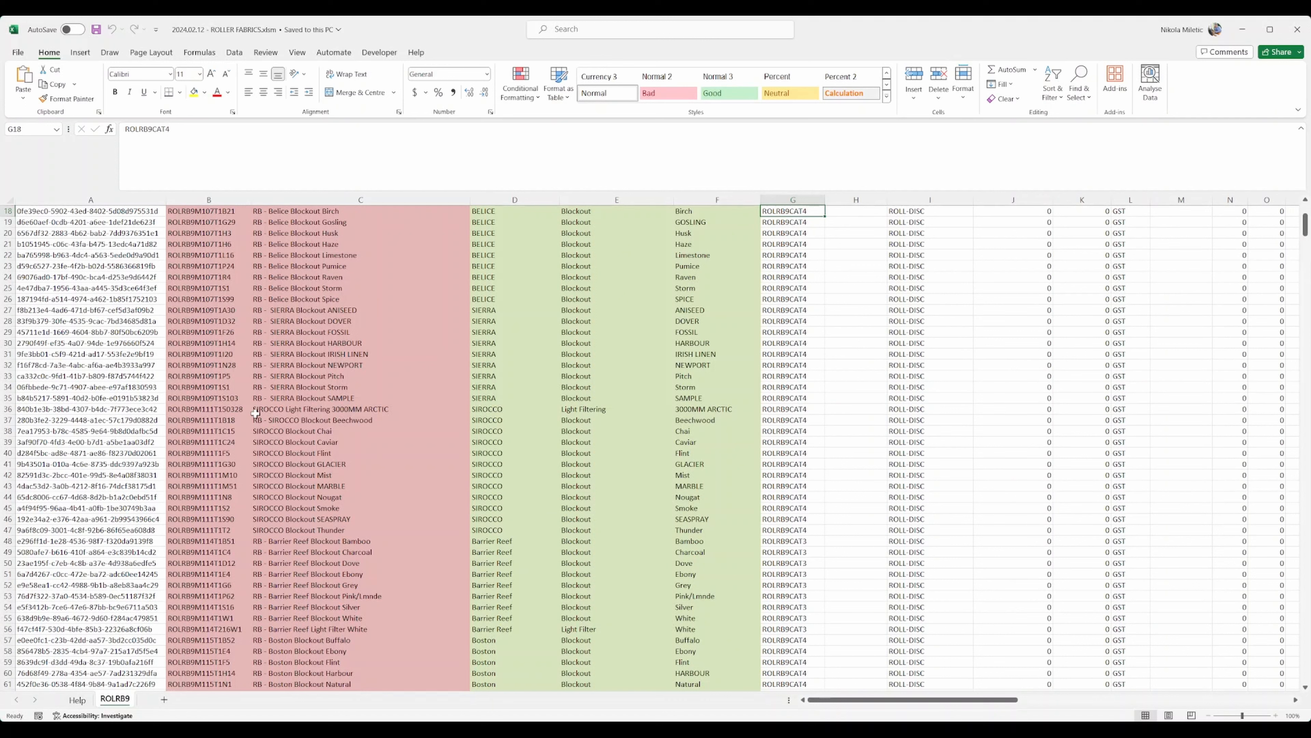
left_click_drag(492, 409, 727, 532)
left_click(274, 422)
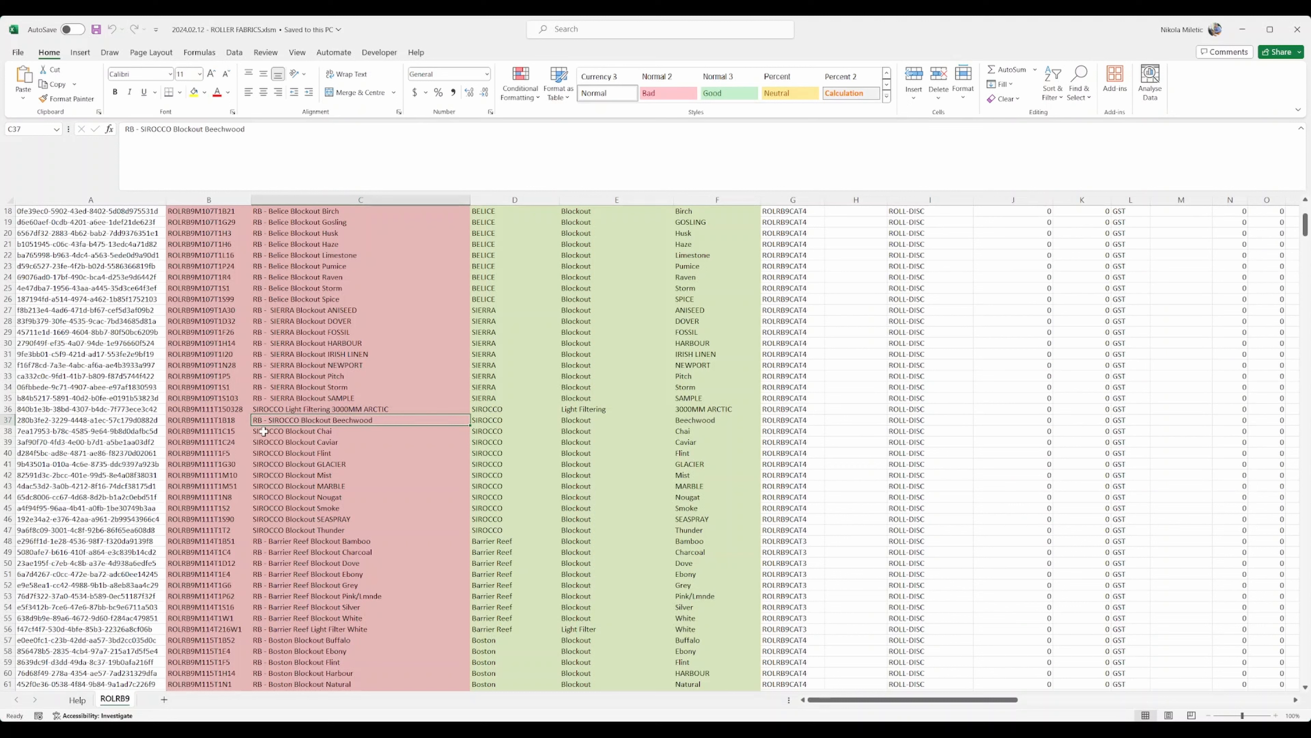
left_click_drag(261, 430, 392, 526)
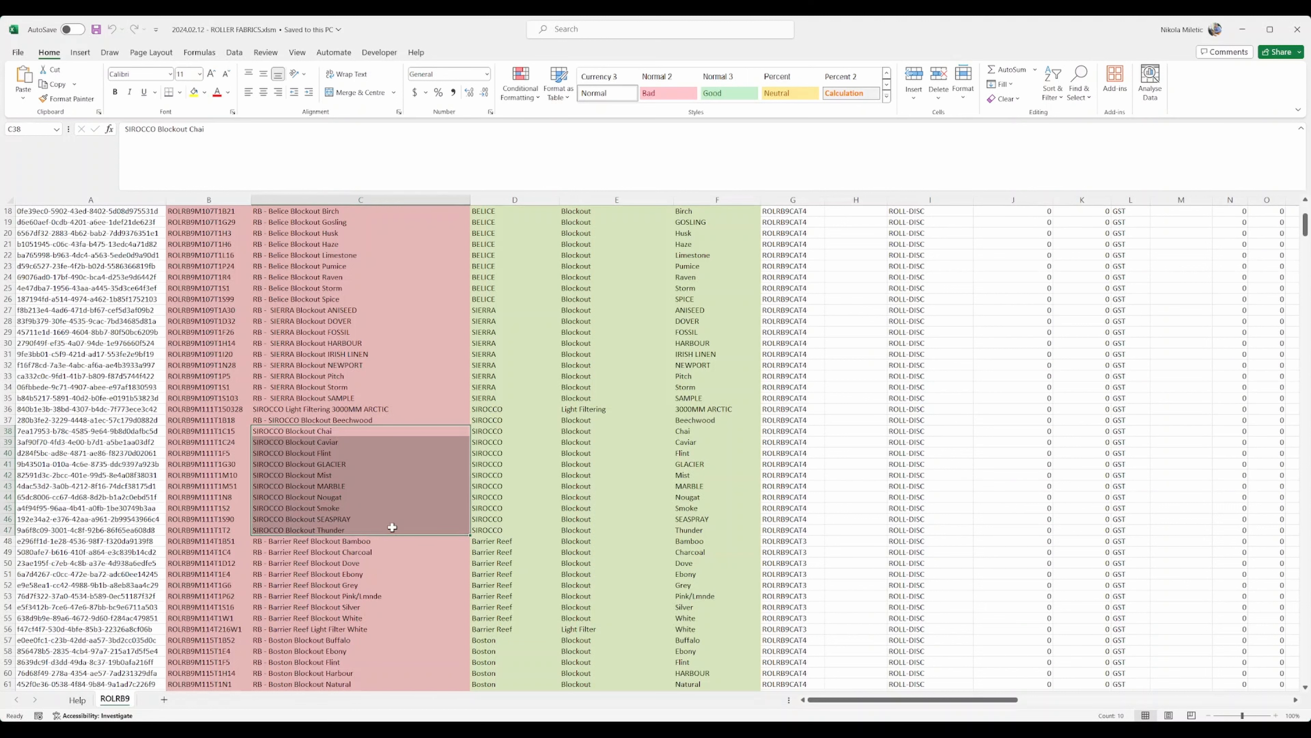
key("Up")
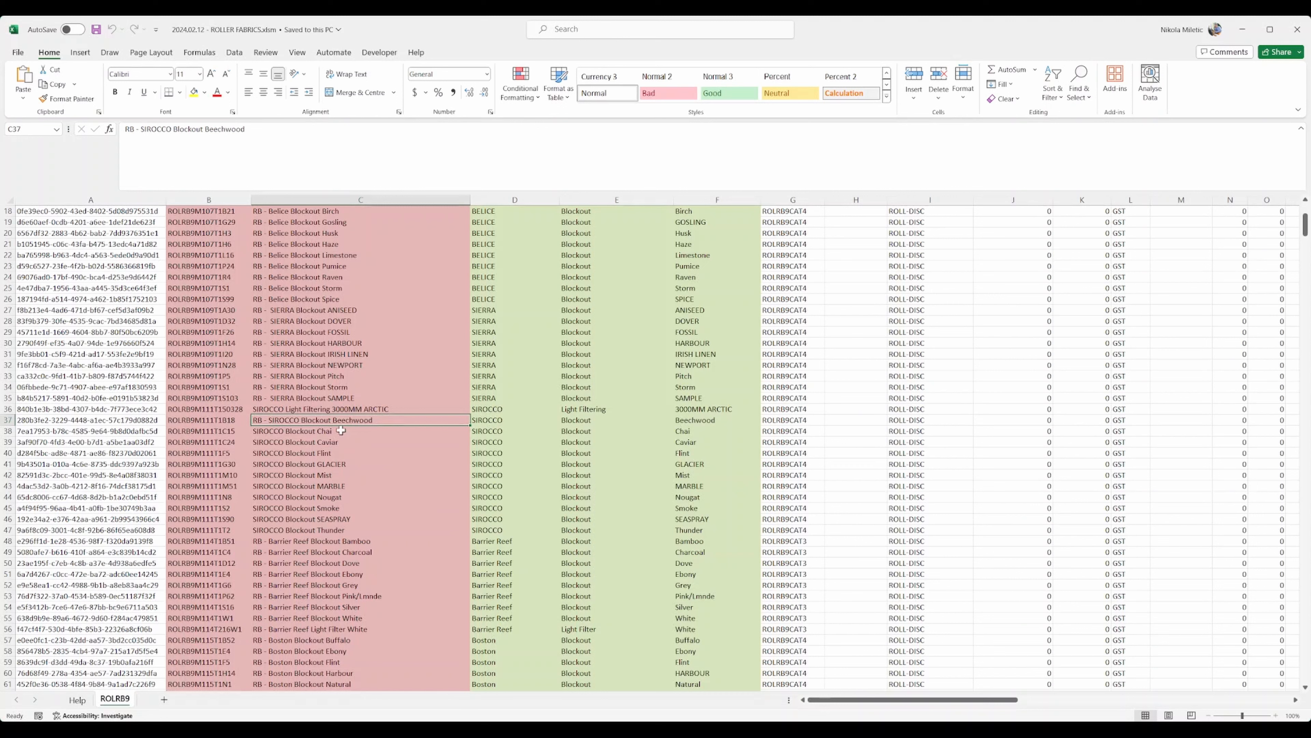
left_click(287, 432)
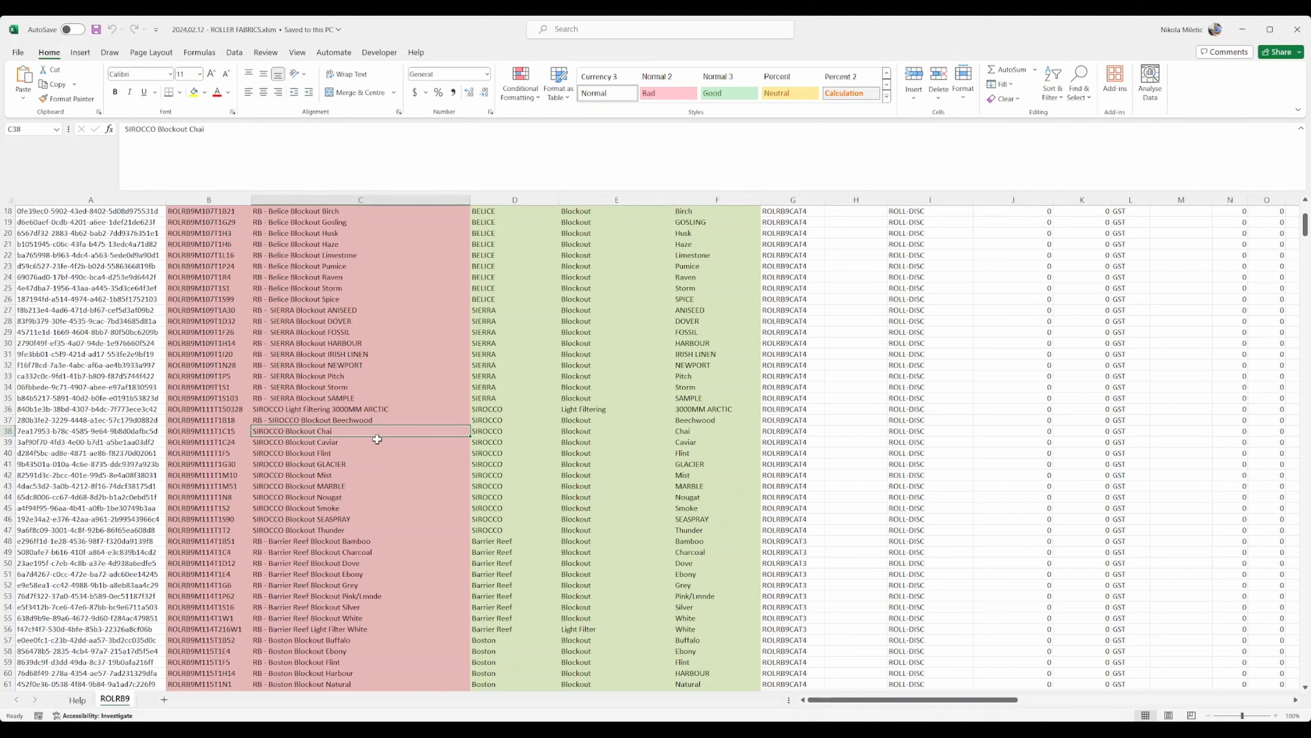
Step: Retype C38 as 'RB - SIROCCO Blockout Chai', fixing the capitalisation of Blockout
type("RB")
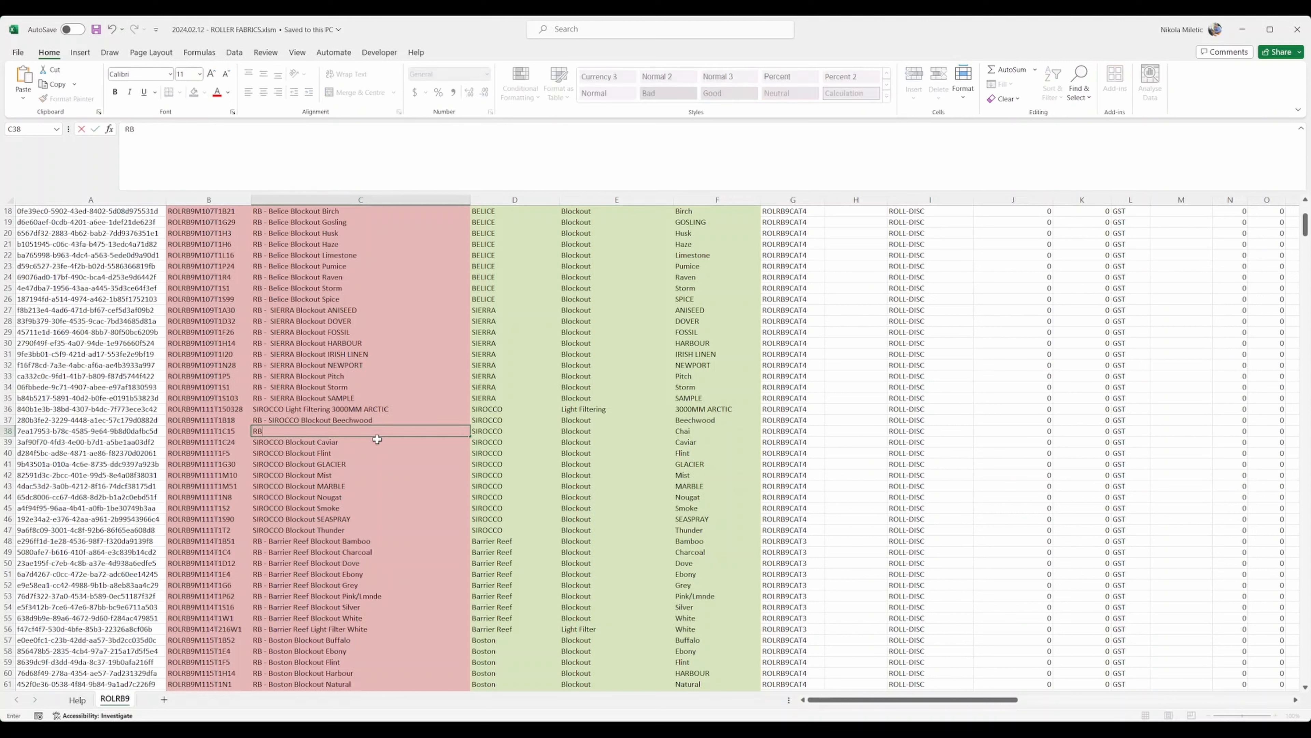
type(" - SIROCCO BLOCKOU")
key("BackSpace")
key("BackSpace")
key("BackSpace")
key("BackSpace")
key("BackSpace")
key("BackSpace")
key("BackSpace")
key("BackSpace")
key("BackSpace")
key("BackSpace")
key("BackSpace")
type("B")
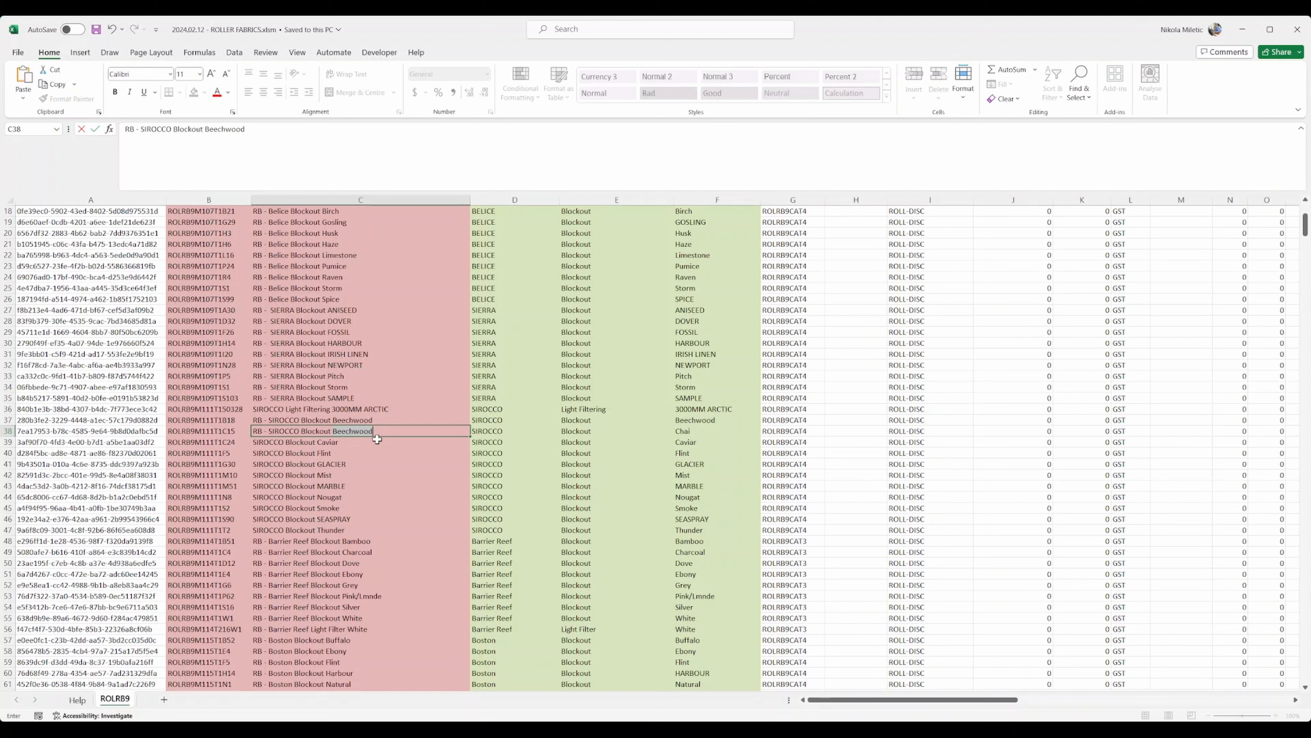
type("lockout Chai")
left_click(4, 431)
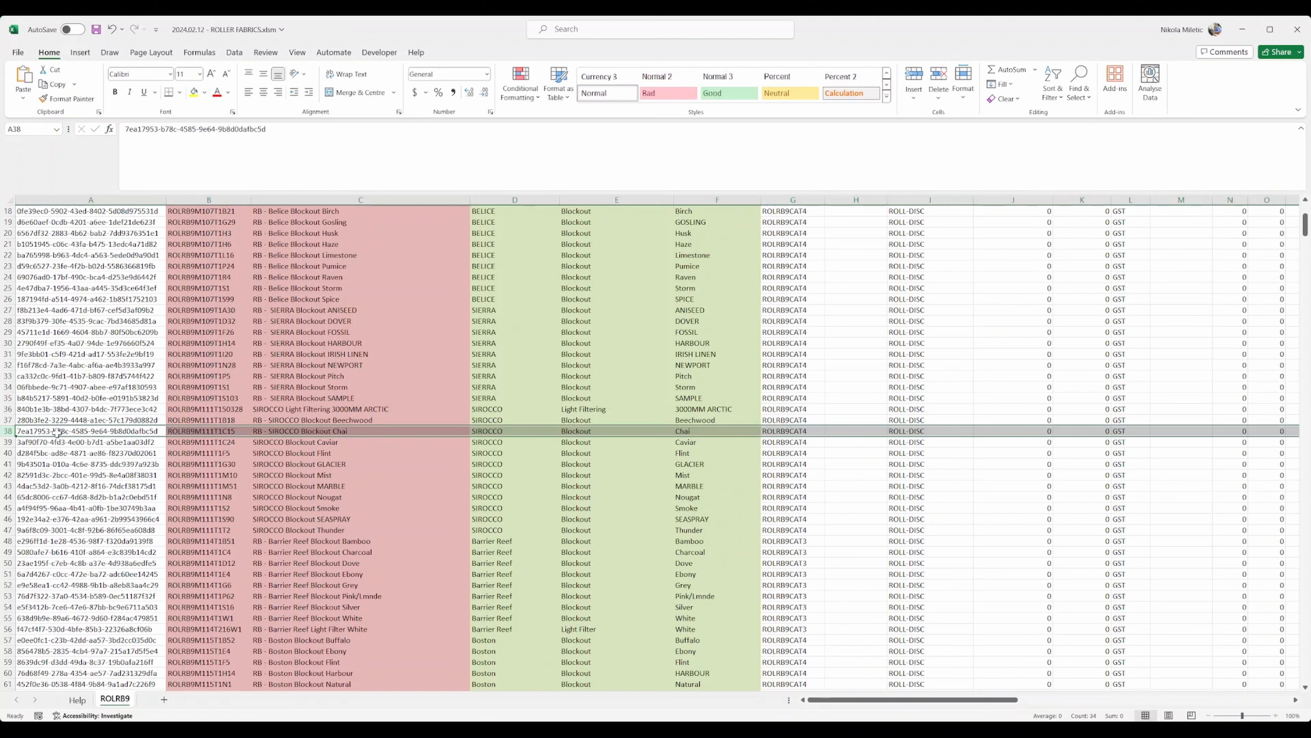
Step: Check the Chai row's colour, fabric type and SIROCCO range against its new description
left_click(723, 431)
left_click(617, 431)
left_click(505, 431)
left_click(345, 432)
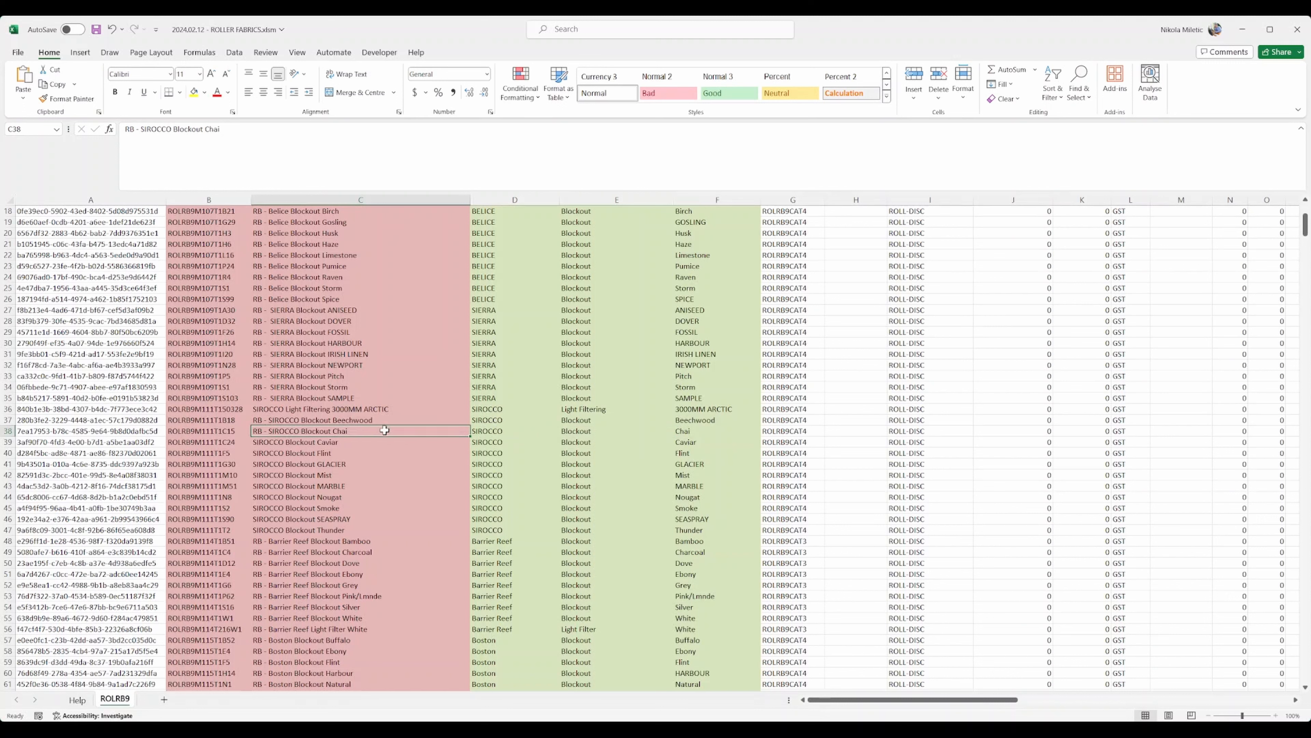
left_click(269, 442)
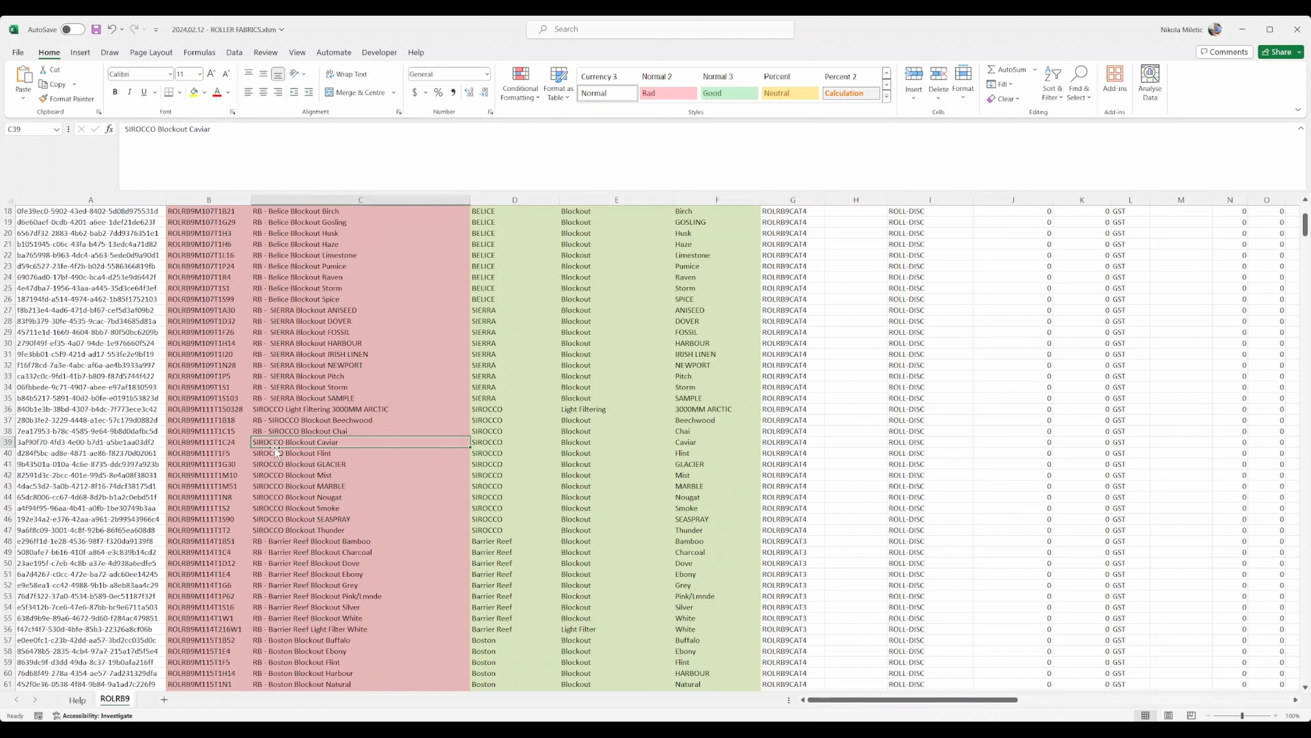
Step: Enter ="RB - "&D39&" "&E39&" "&F39 in C39 to build 'RB - SIROCCO Blockout Caviar'
type("=\"RB - \"&")
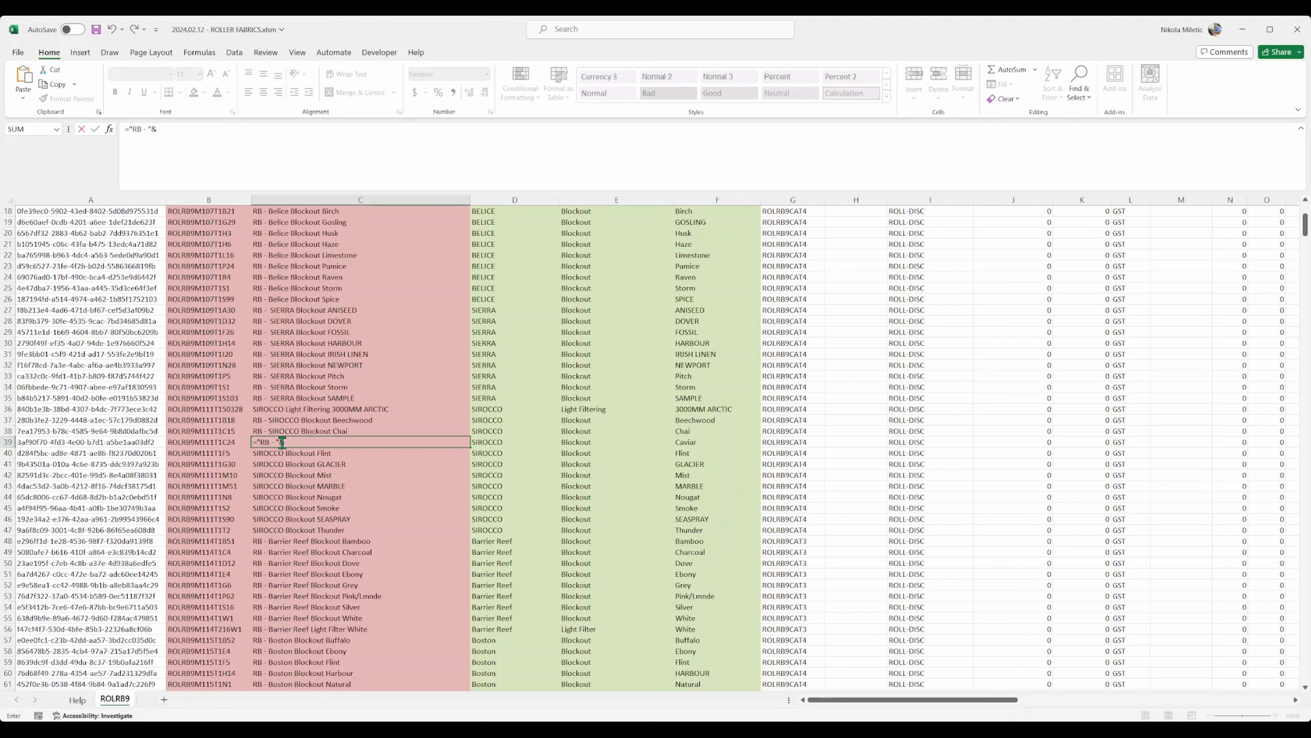
left_click(489, 441)
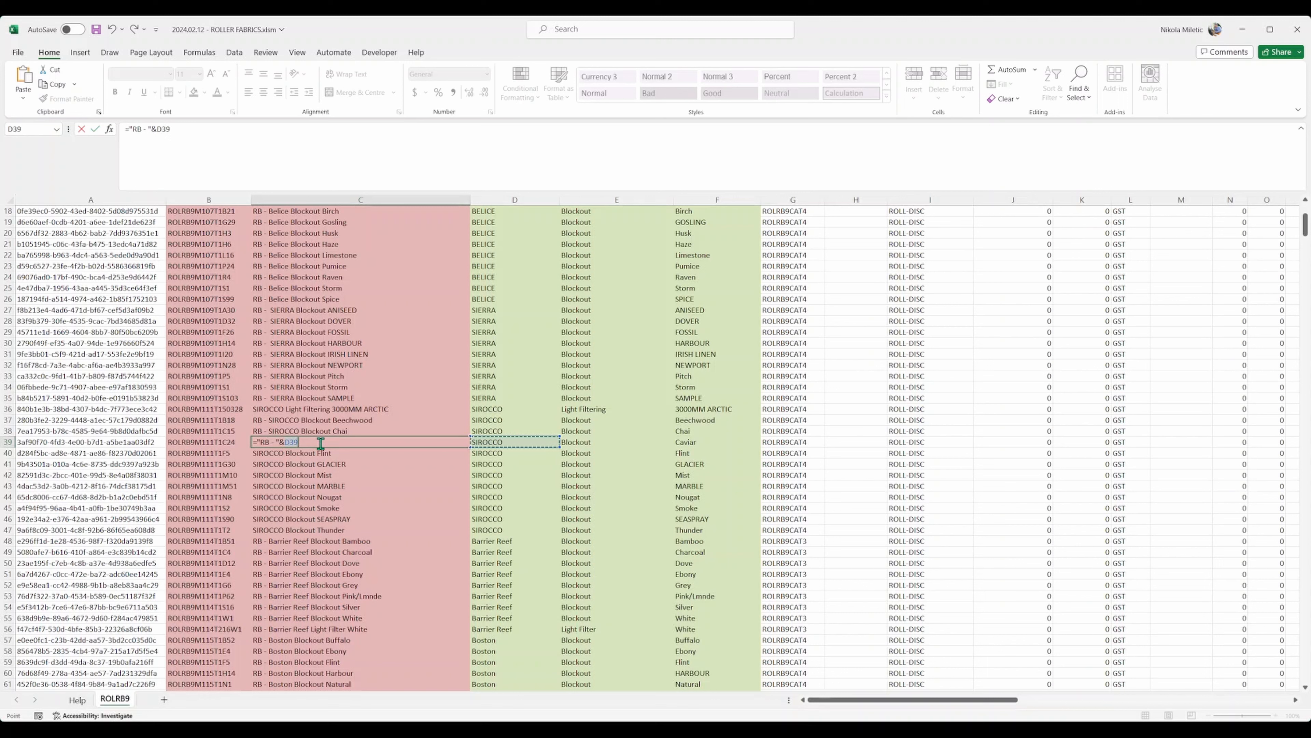
type("&\" \"&")
left_click(580, 441)
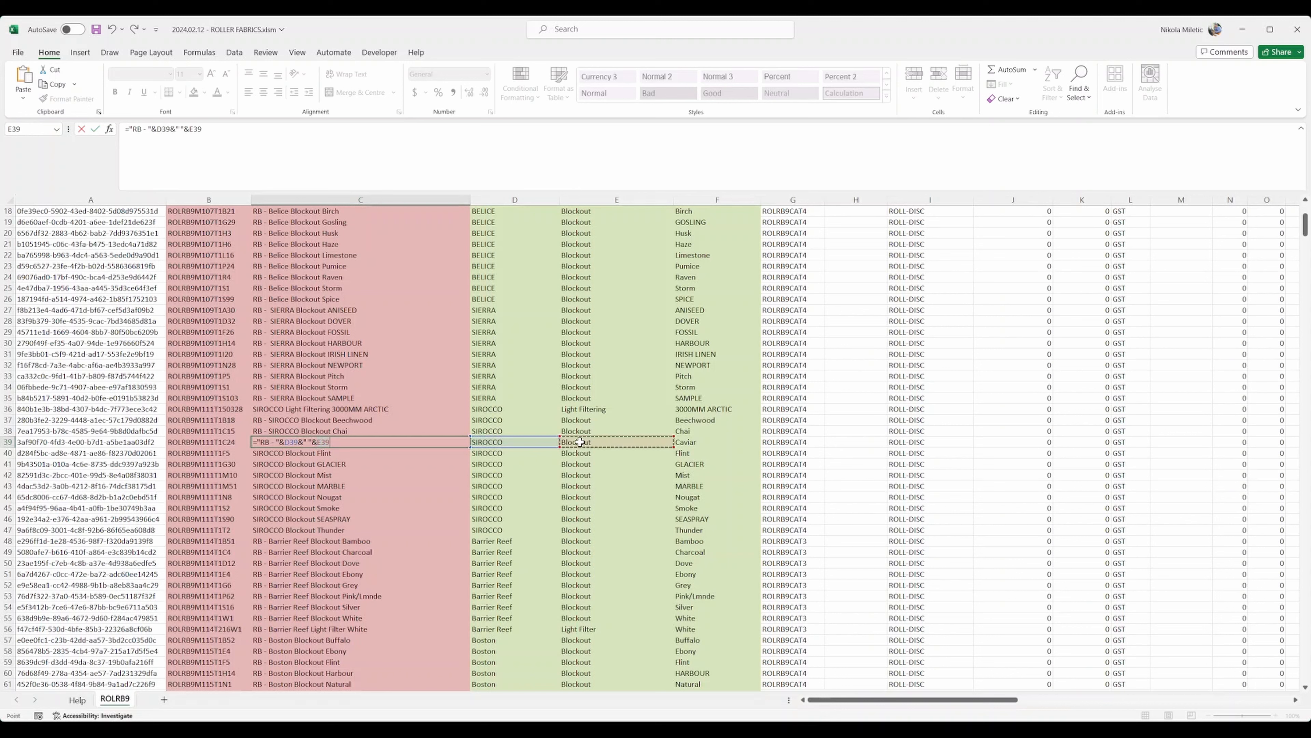
type("&\" \"&")
left_click(717, 442)
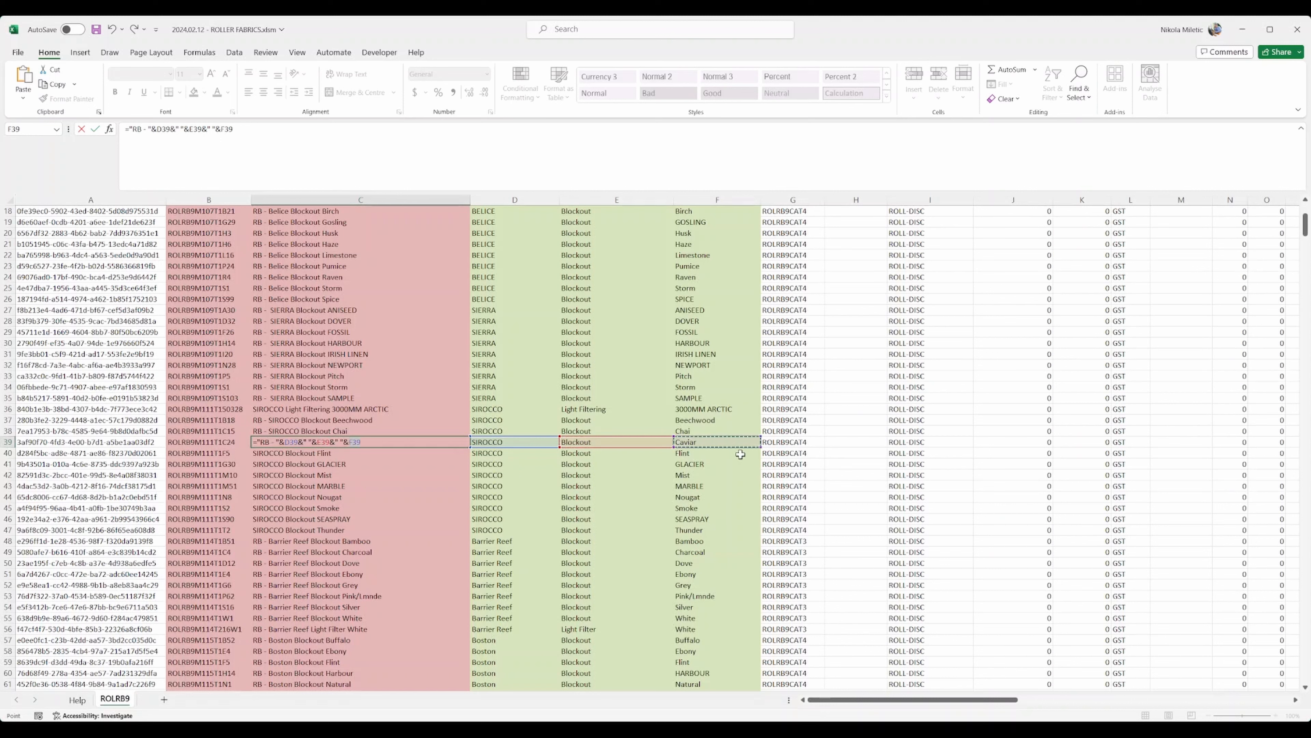
key("Return")
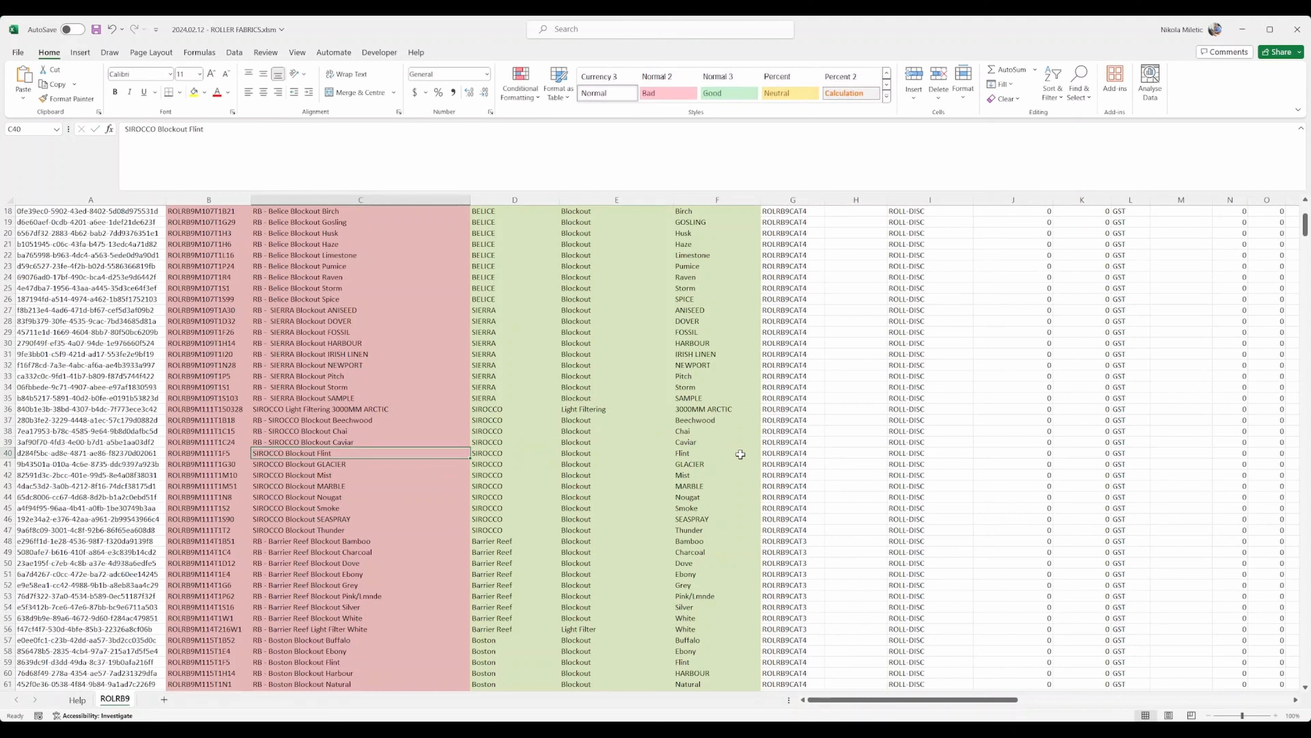
left_click(272, 441)
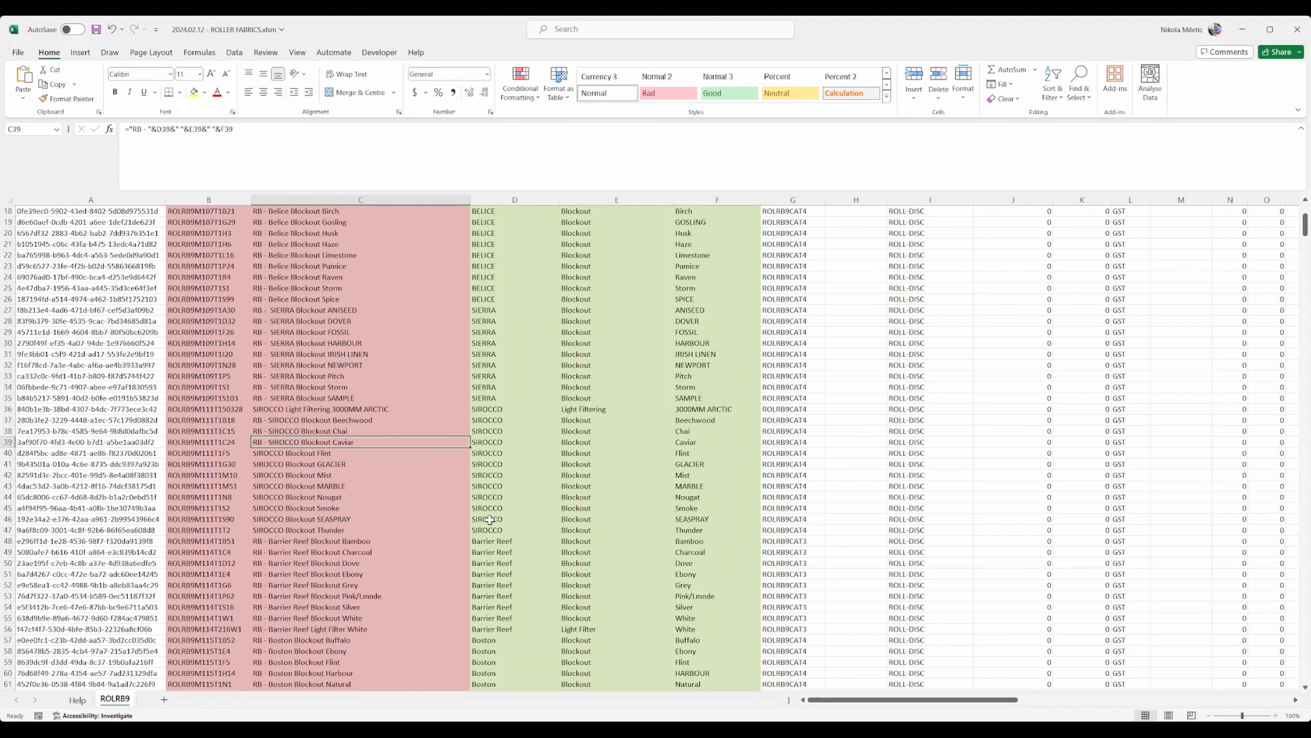
left_click_drag(470, 447, 462, 540)
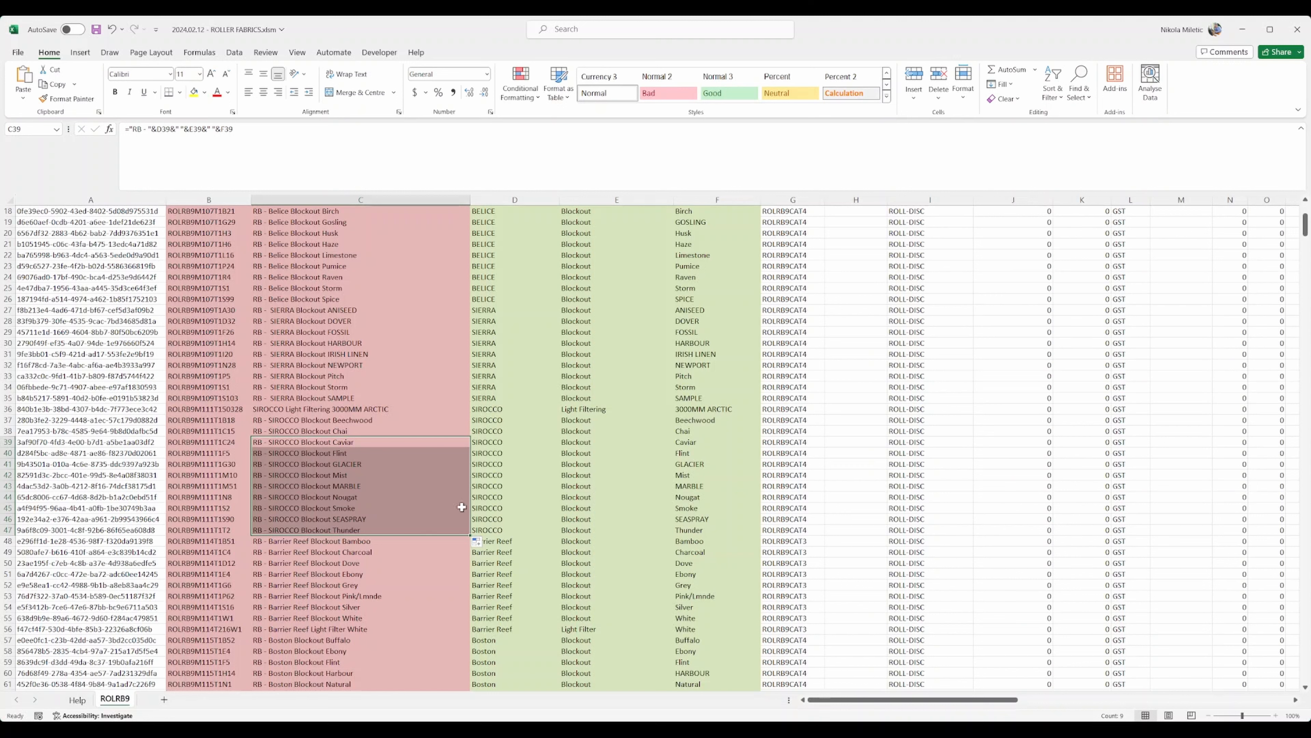
Step: Fill the C39 formula down to C47 and review the SIROCCO descriptions in C38:C47
scroll(427, 591, "down", 11)
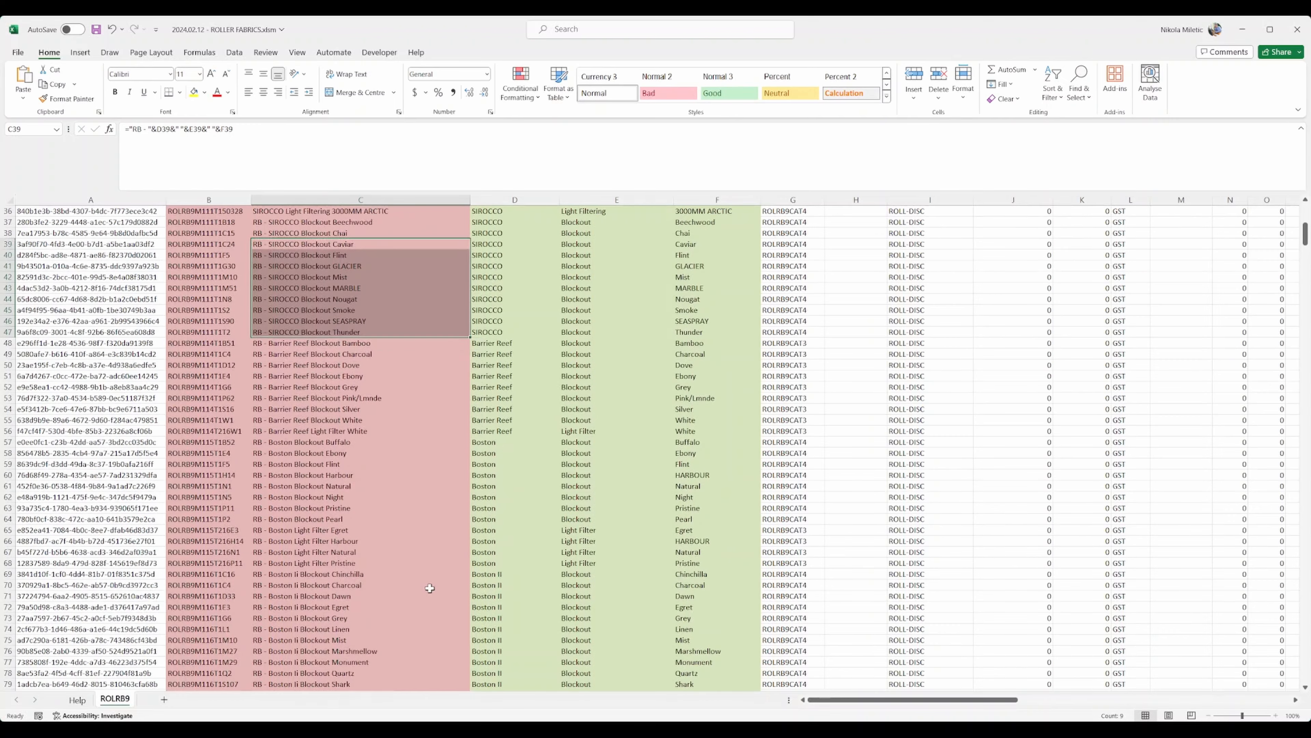
scroll(425, 588, "up", 10)
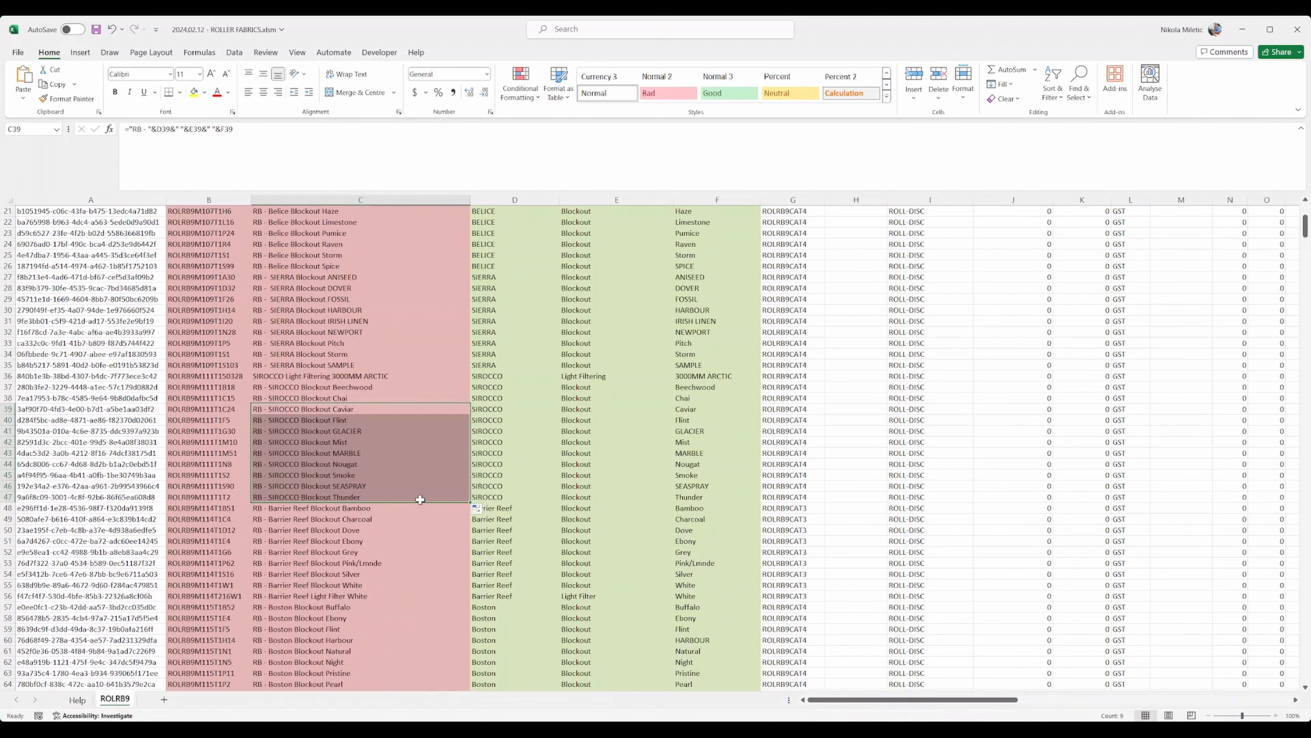
scroll(420, 498, "up", 1)
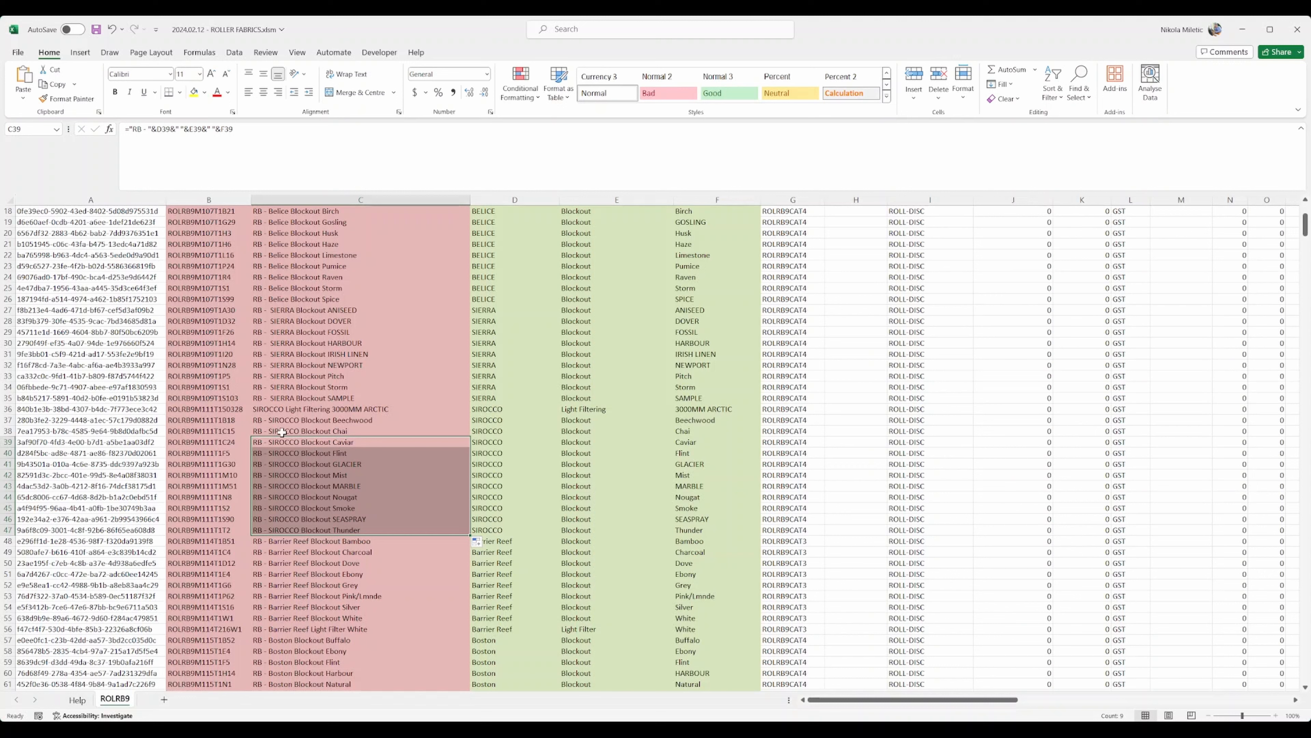
left_click_drag(282, 432, 340, 531)
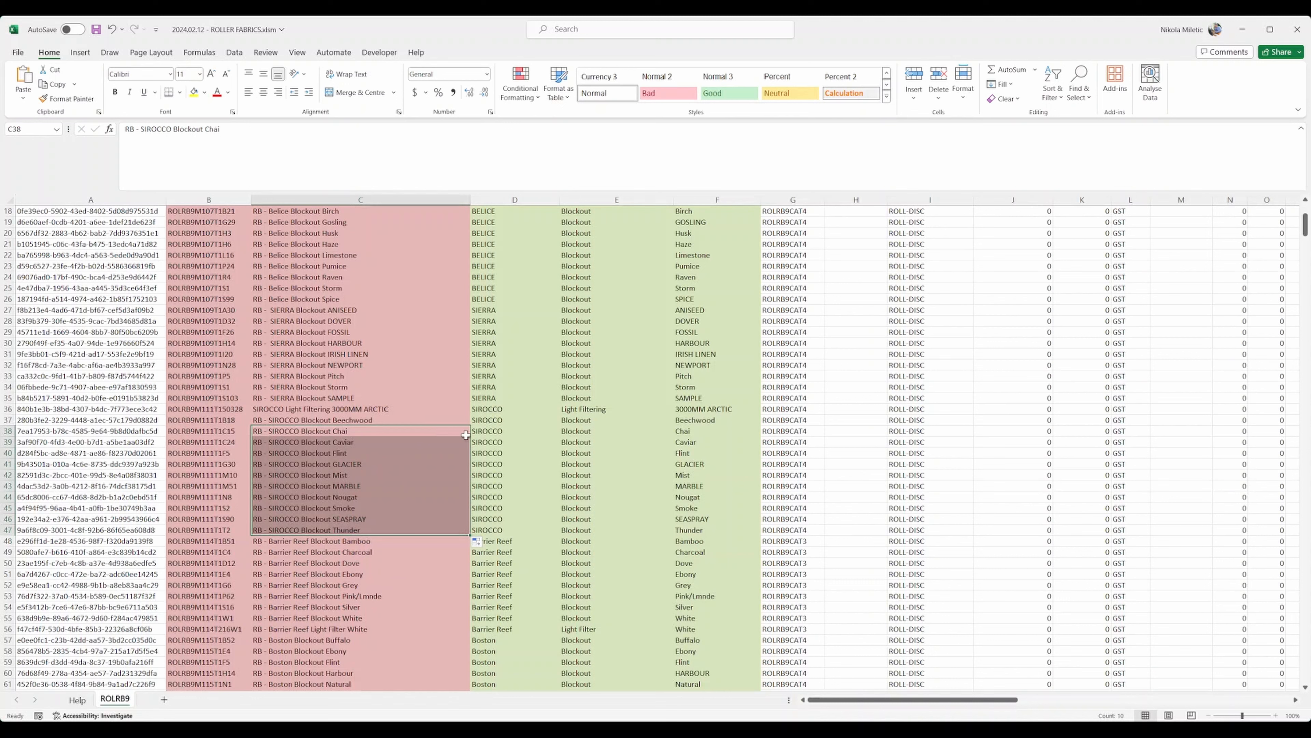
left_click(794, 433)
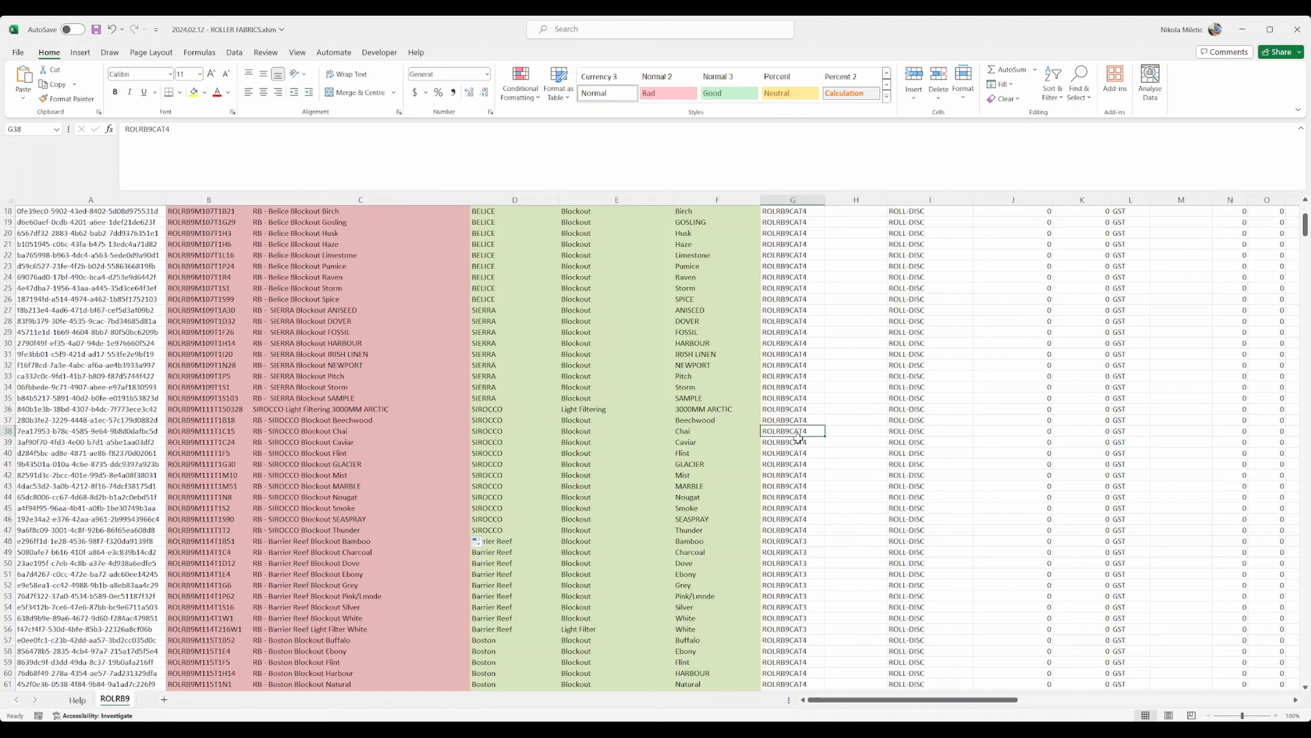
left_click(801, 531)
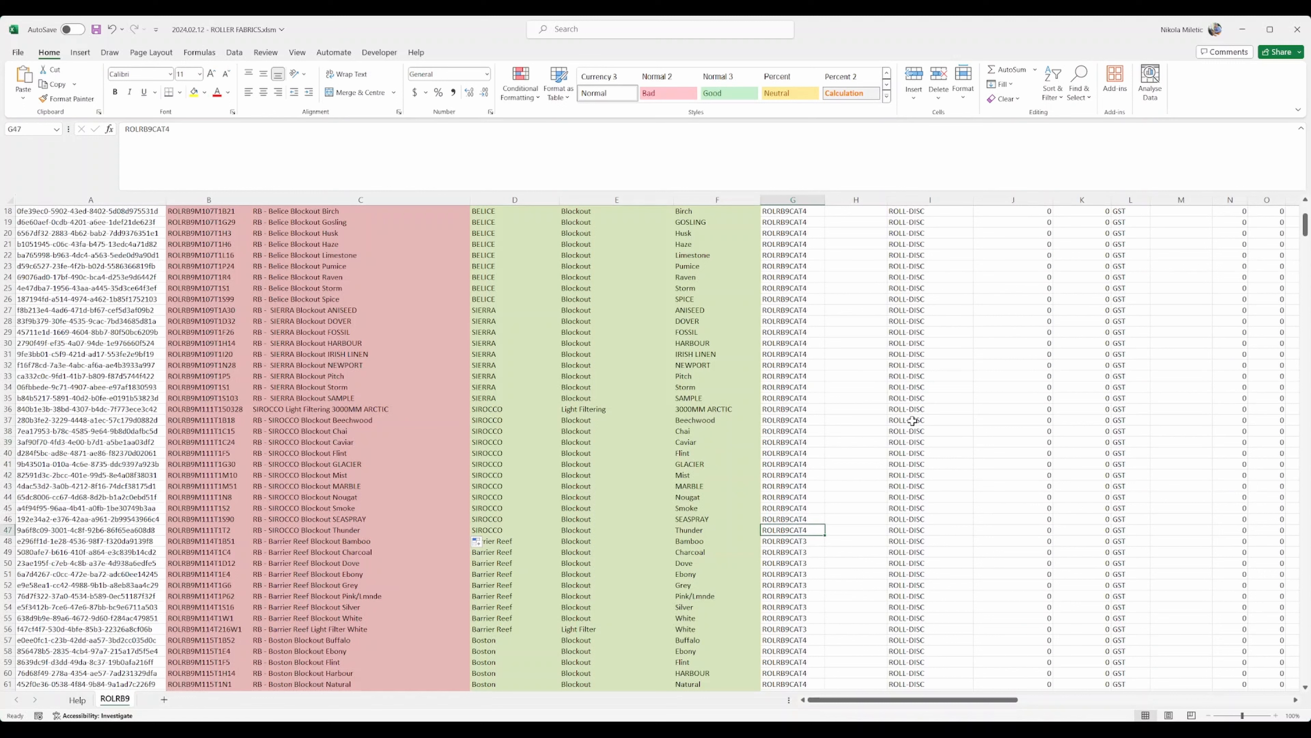
left_click_drag(913, 421, 922, 526)
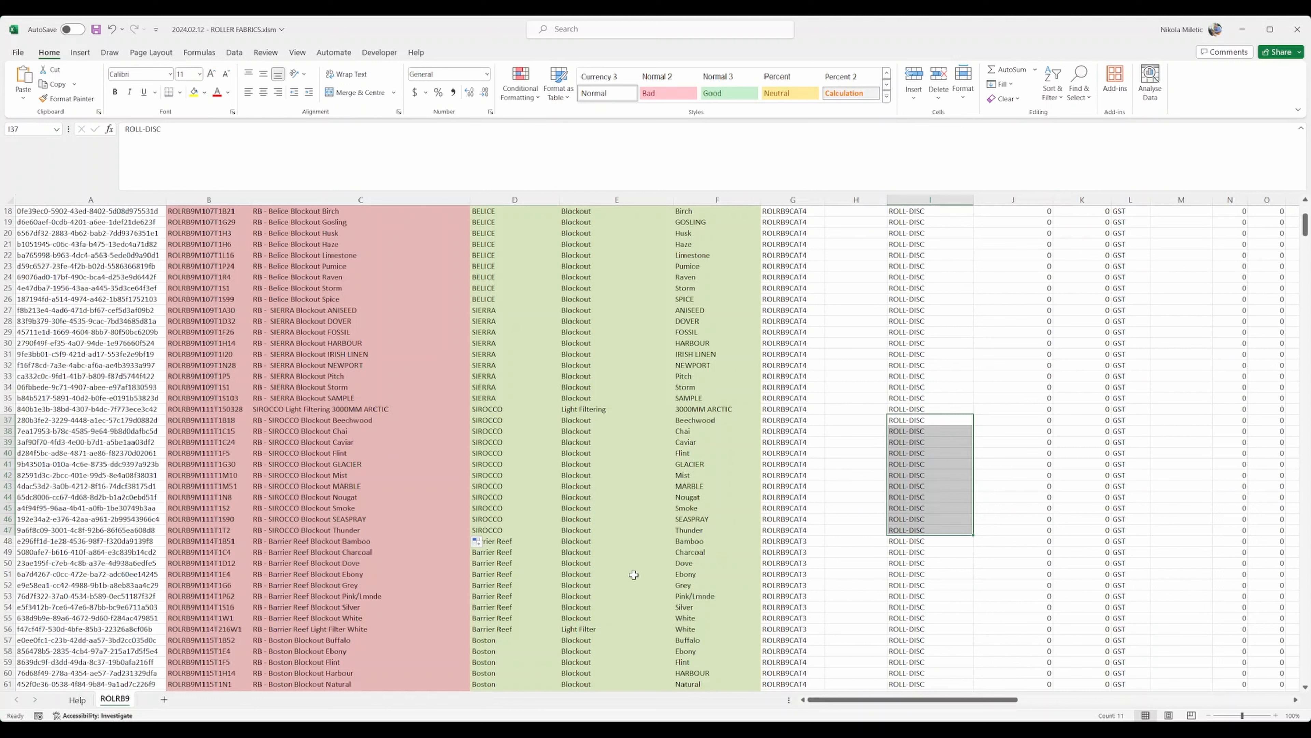
left_click_drag(309, 430, 299, 530)
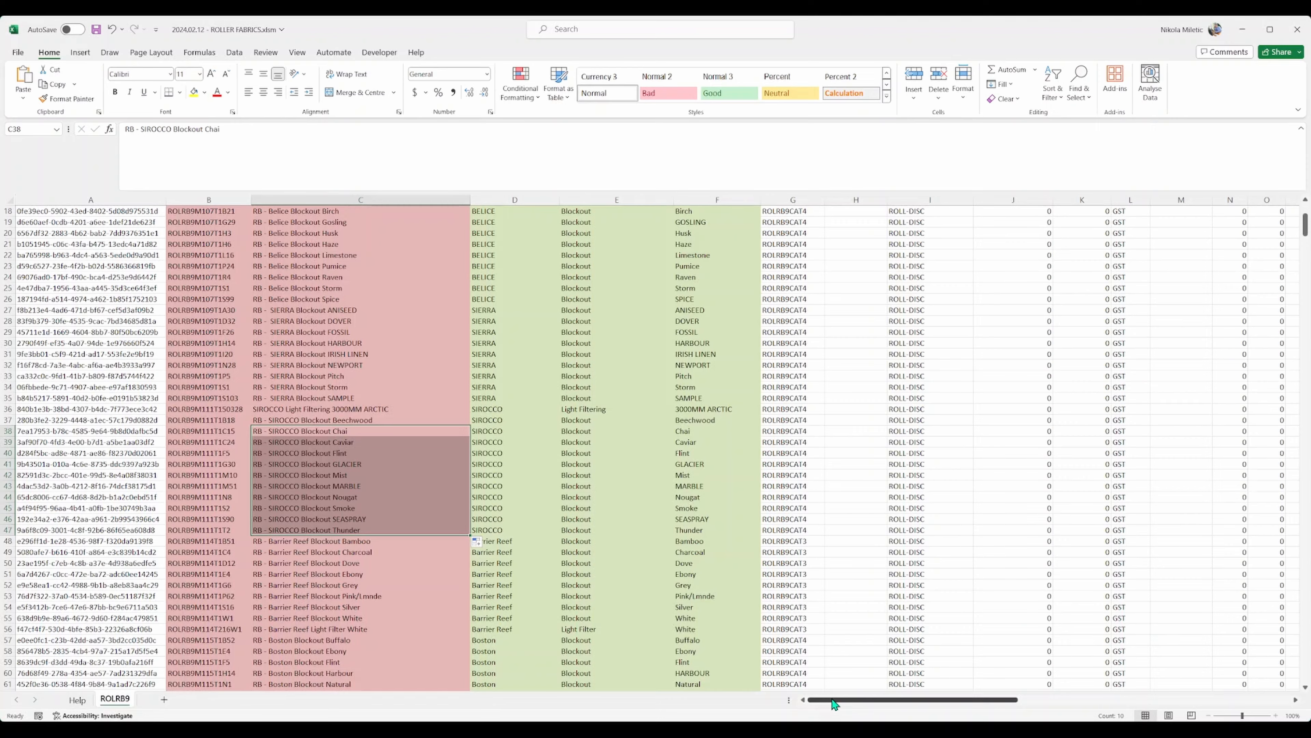
left_click_drag(835, 704, 1186, 702)
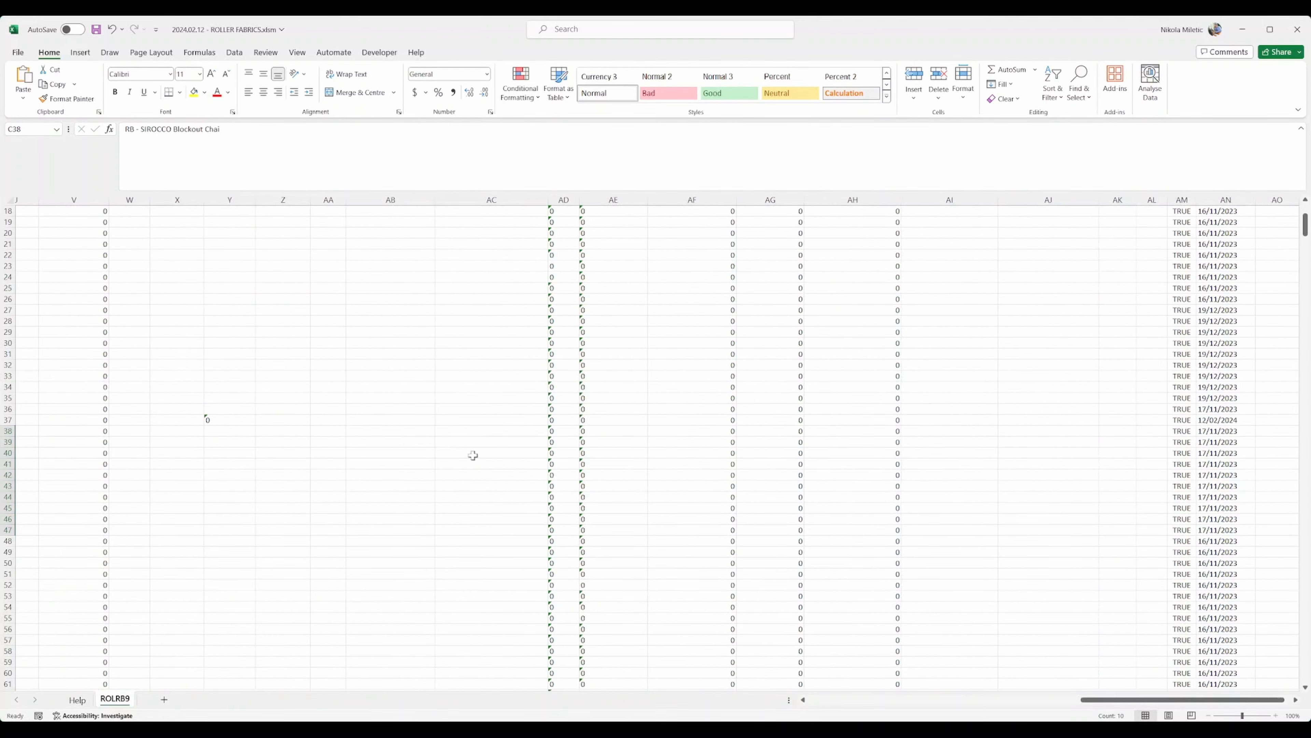
Step: Enter E in AO38 and fill it down through AO47
left_click_drag(23, 430, 1163, 533)
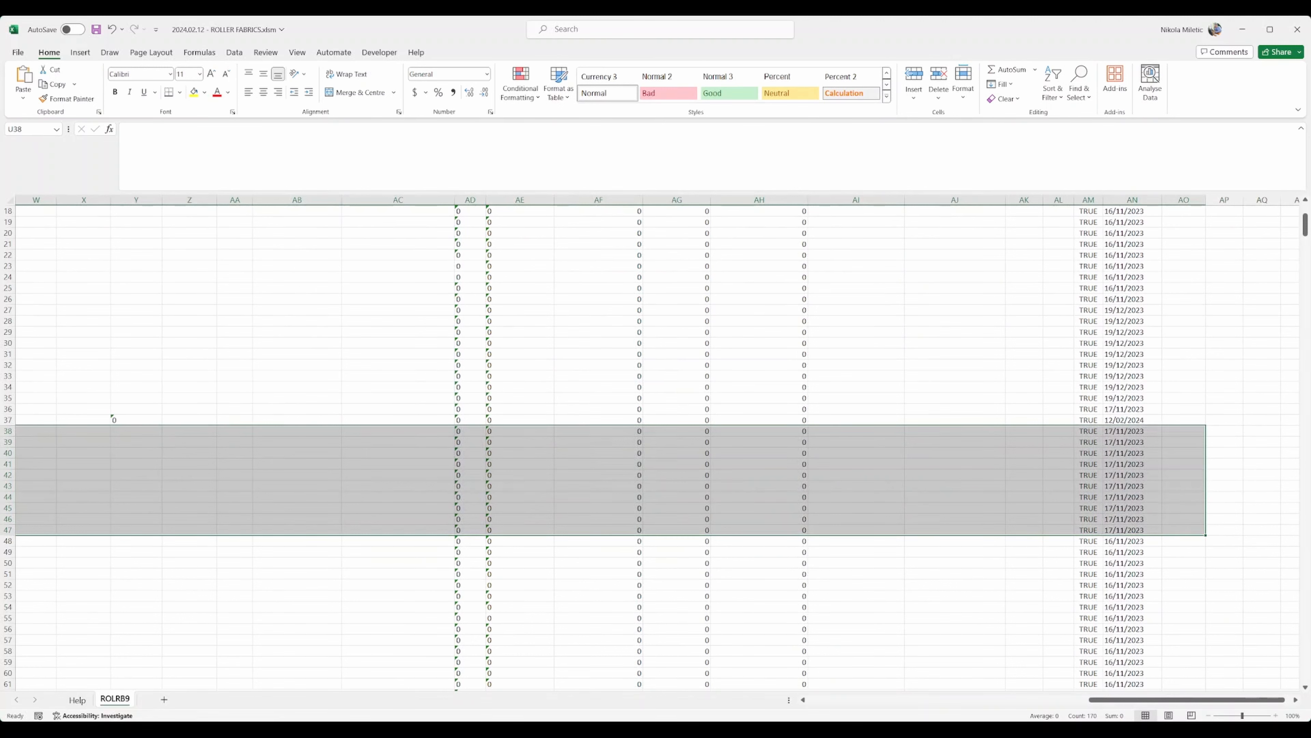
left_click(1179, 431)
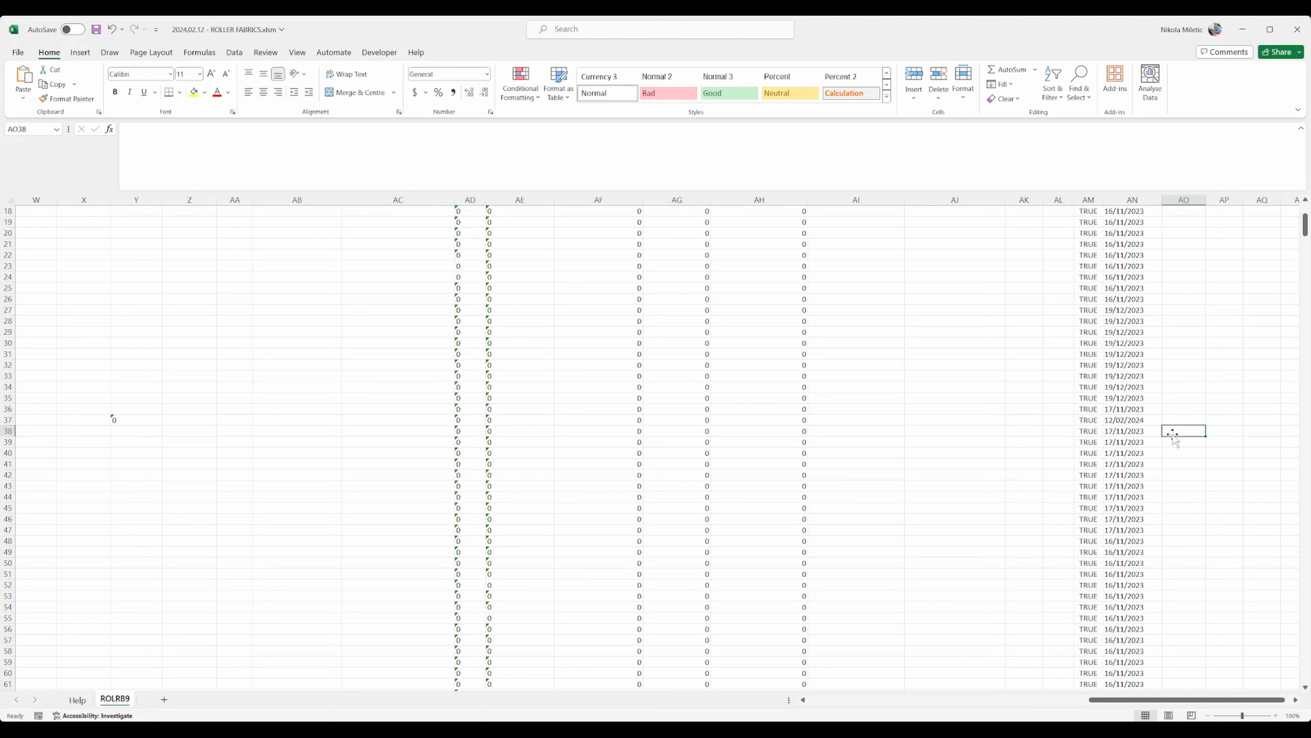
type("E")
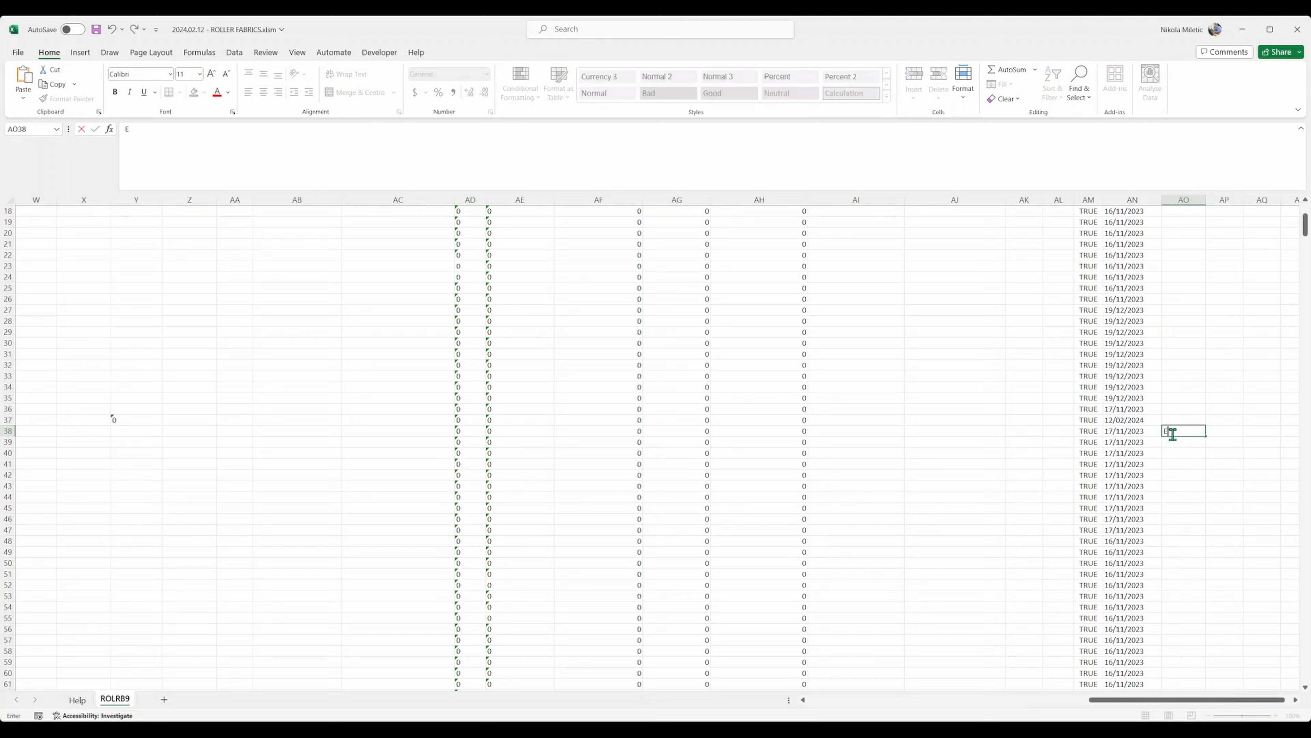
key("Return")
left_click(1185, 432)
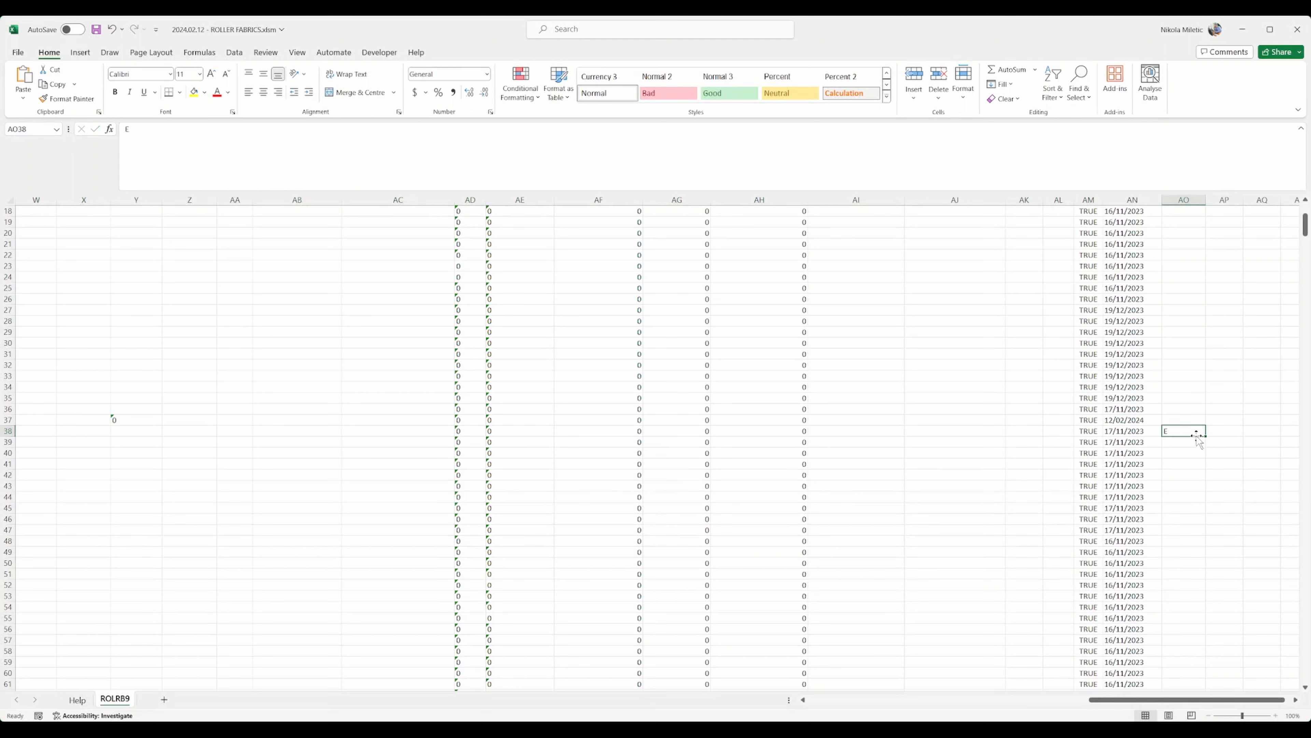
left_click_drag(1207, 439, 1197, 537)
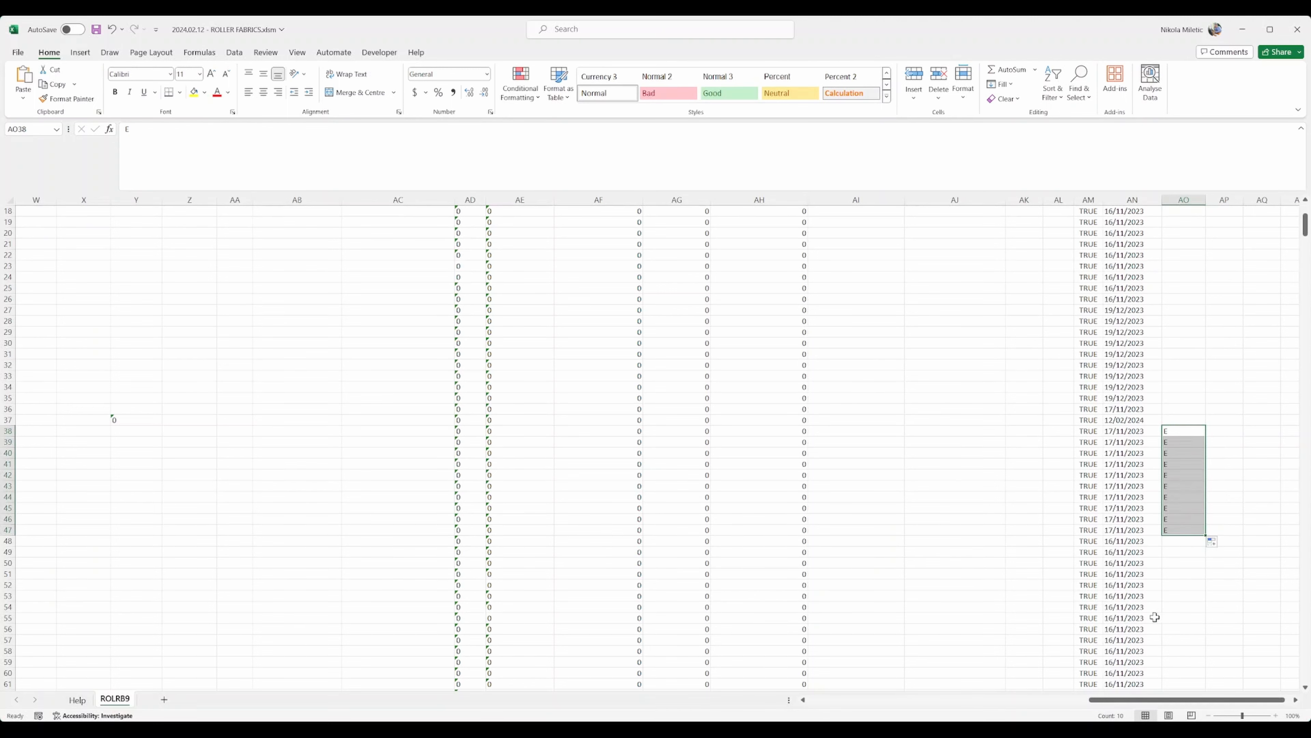
Step: Select AO38:AO47 to verify all ten SIROCCO rows carry the E flag
scroll(1147, 706, "right", 1)
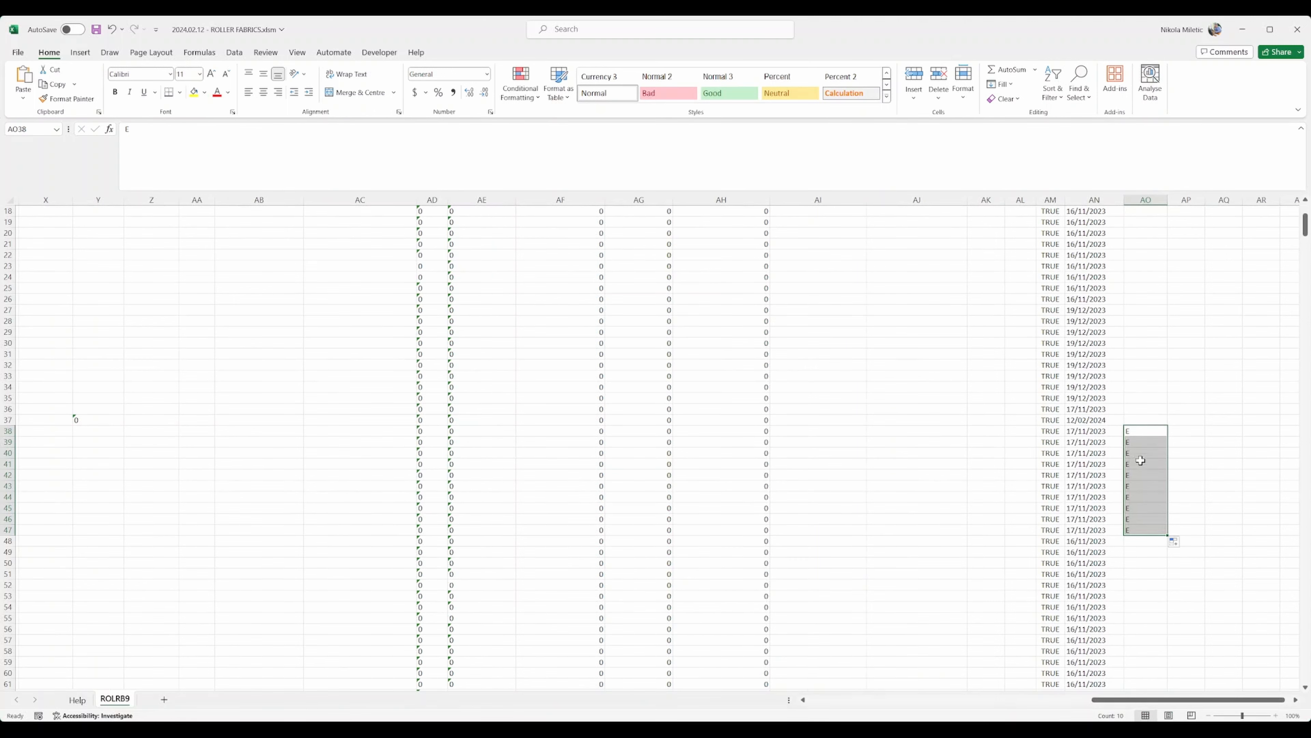
left_click_drag(1304, 240, 1305, 230)
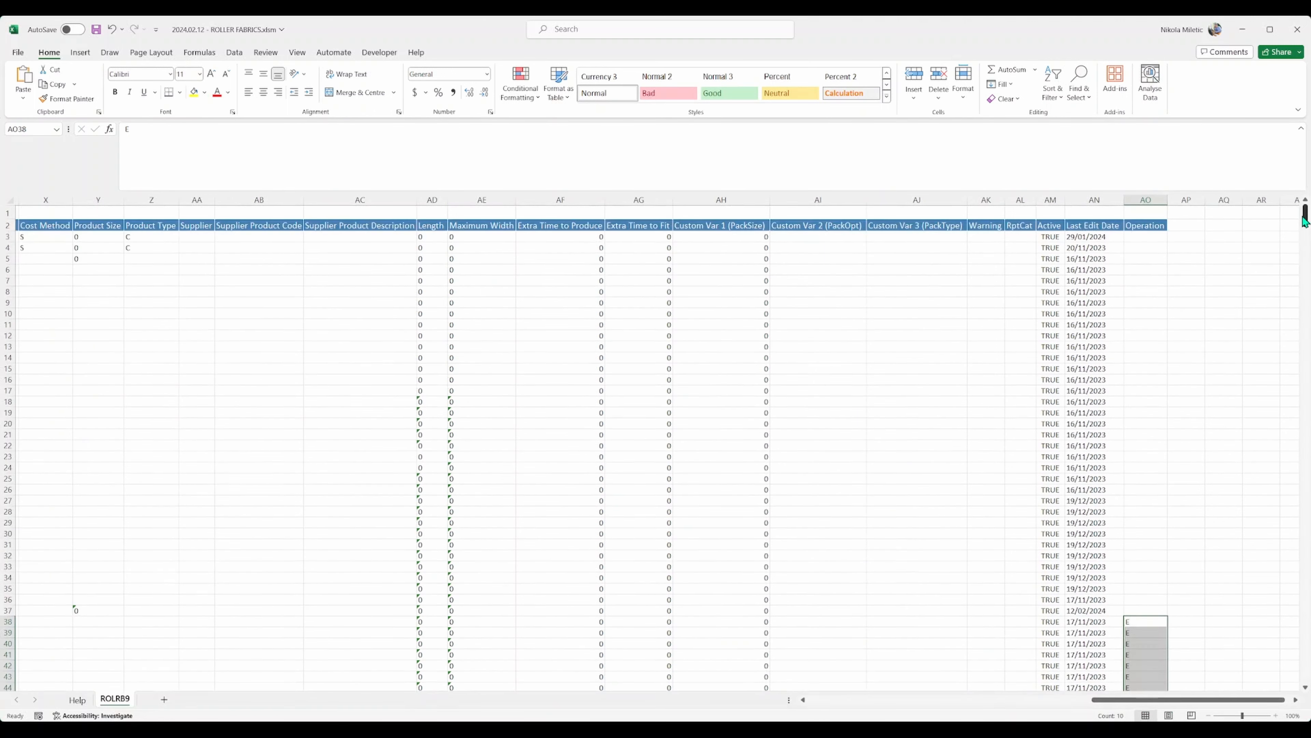
scroll(1155, 329, "down", 4)
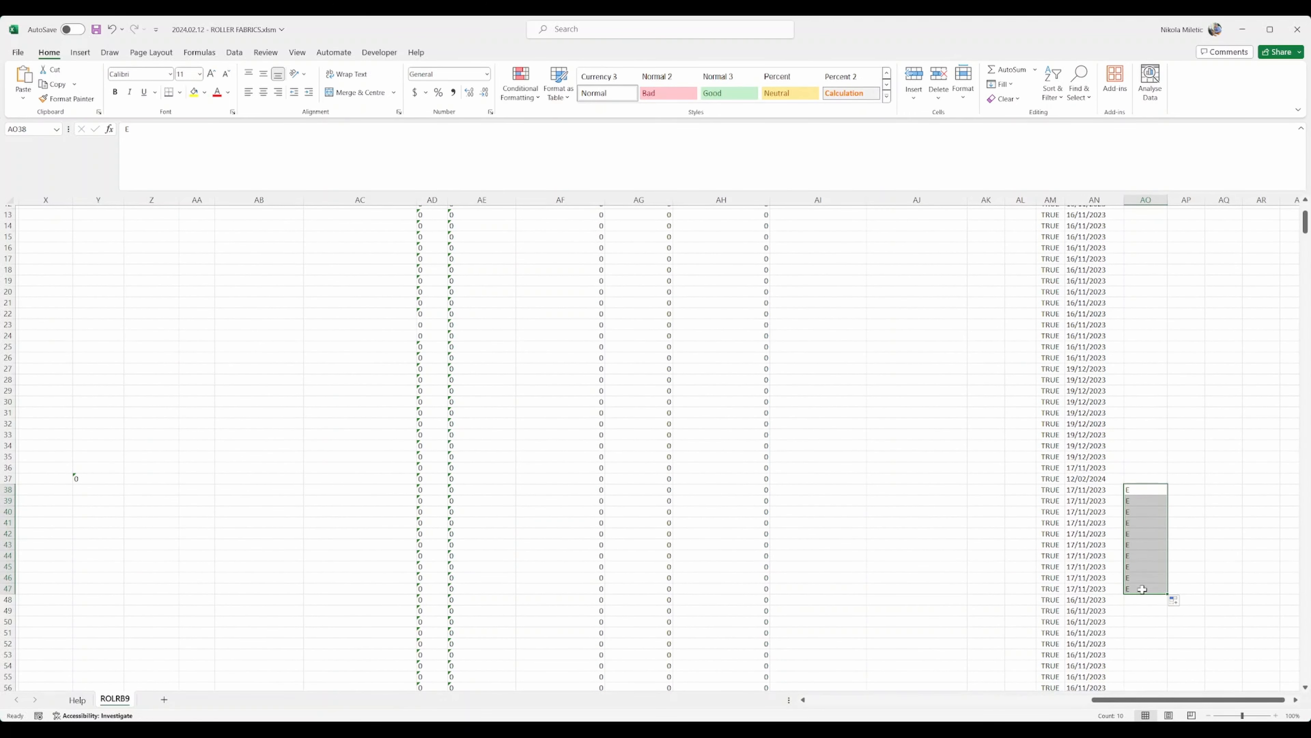
left_click(1144, 544)
left_click_drag(1144, 486, 1145, 589)
left_click_drag(1129, 702, 844, 700)
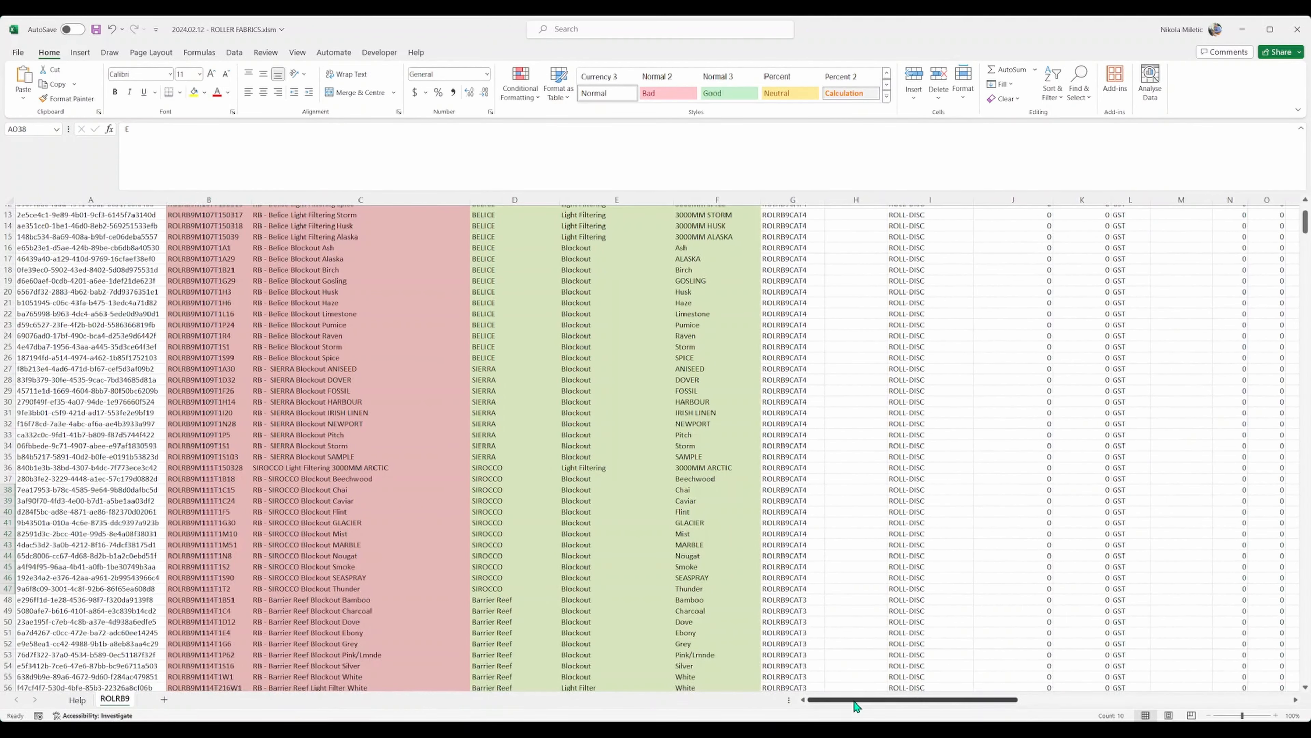
Step: Rename the C2 header from 'Description*' to 'Description'
left_click(356, 500)
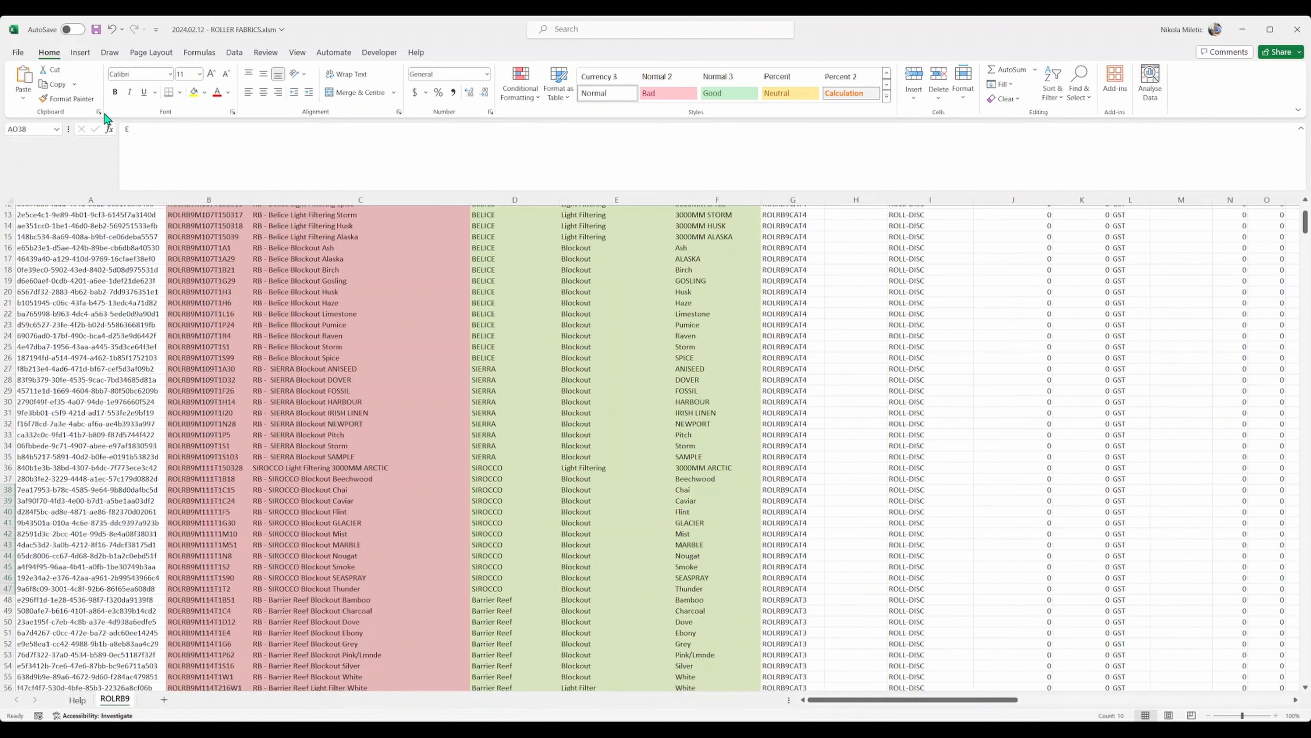
scroll(327, 552, "up", 4)
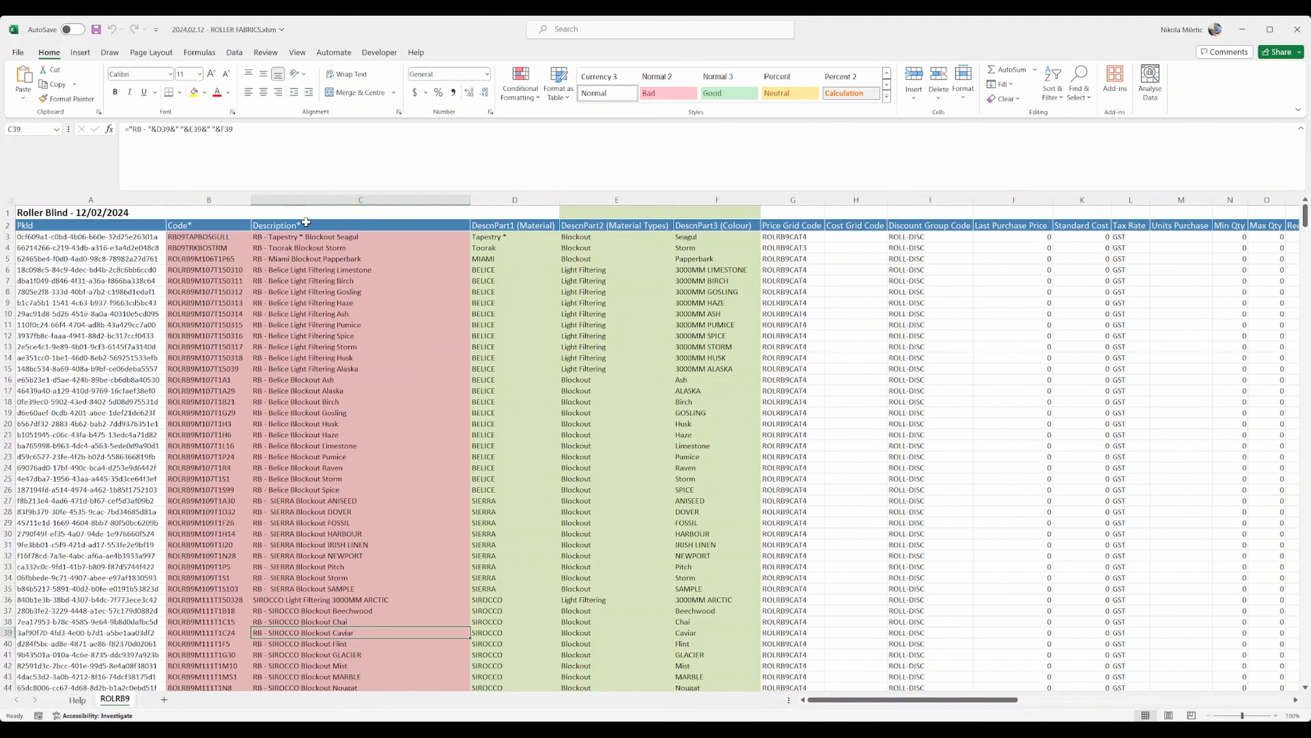
double_click(299, 223)
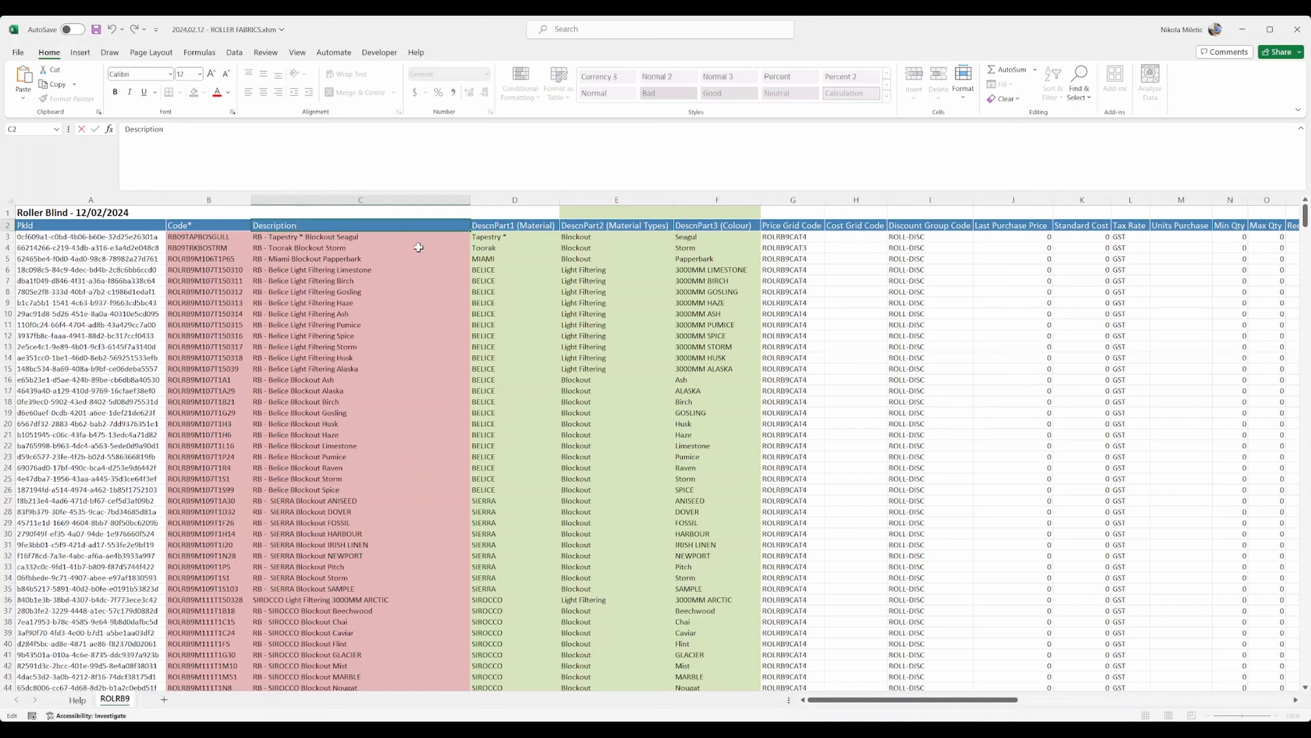
key("Return")
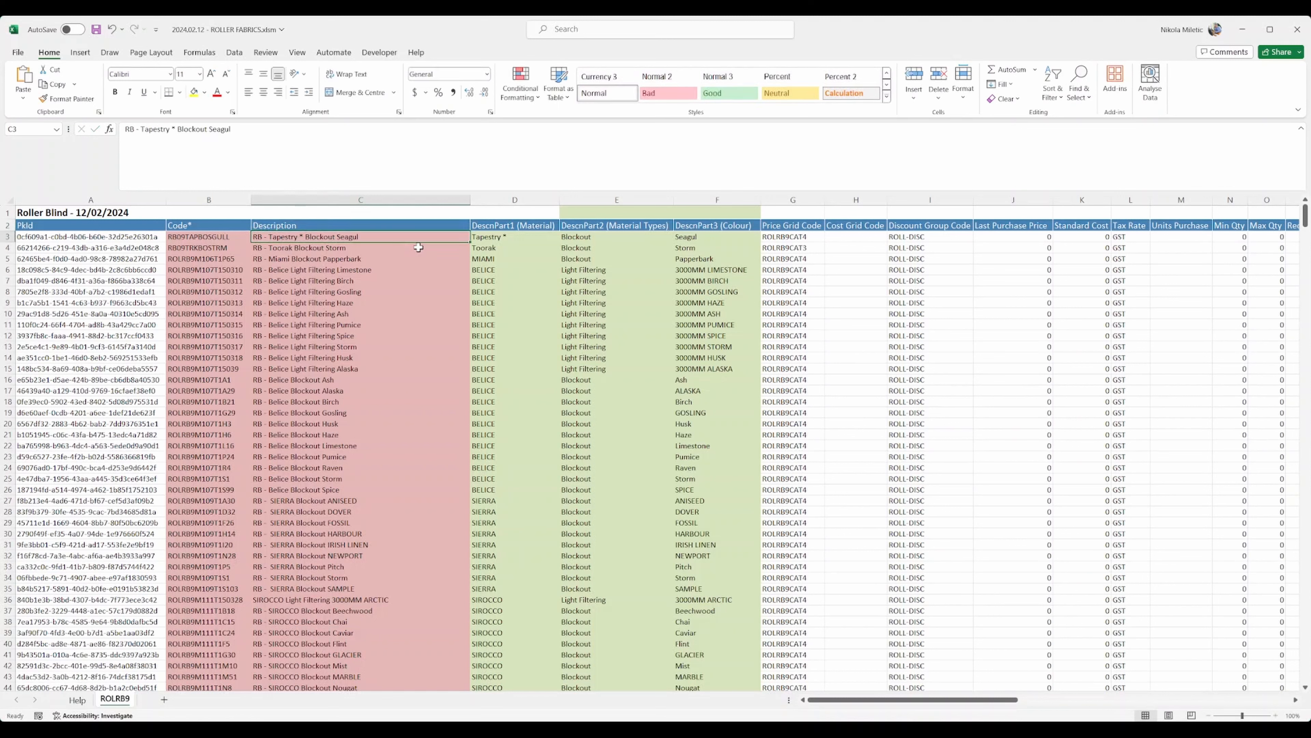
Step: Review the rebuilt descriptions through the SIROCCO rows, then save and close the workbook
left_click_drag(348, 292, 326, 632)
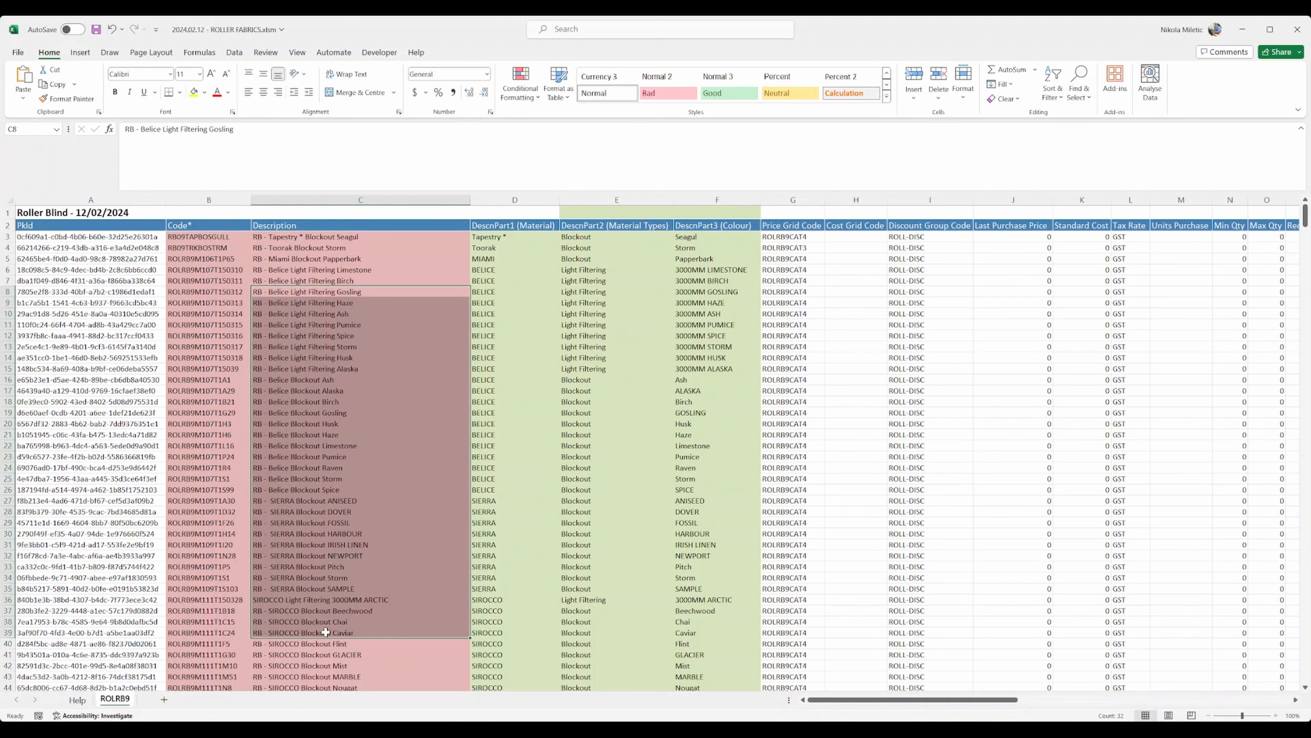
left_click(352, 532)
scroll(351, 552, "down", 6)
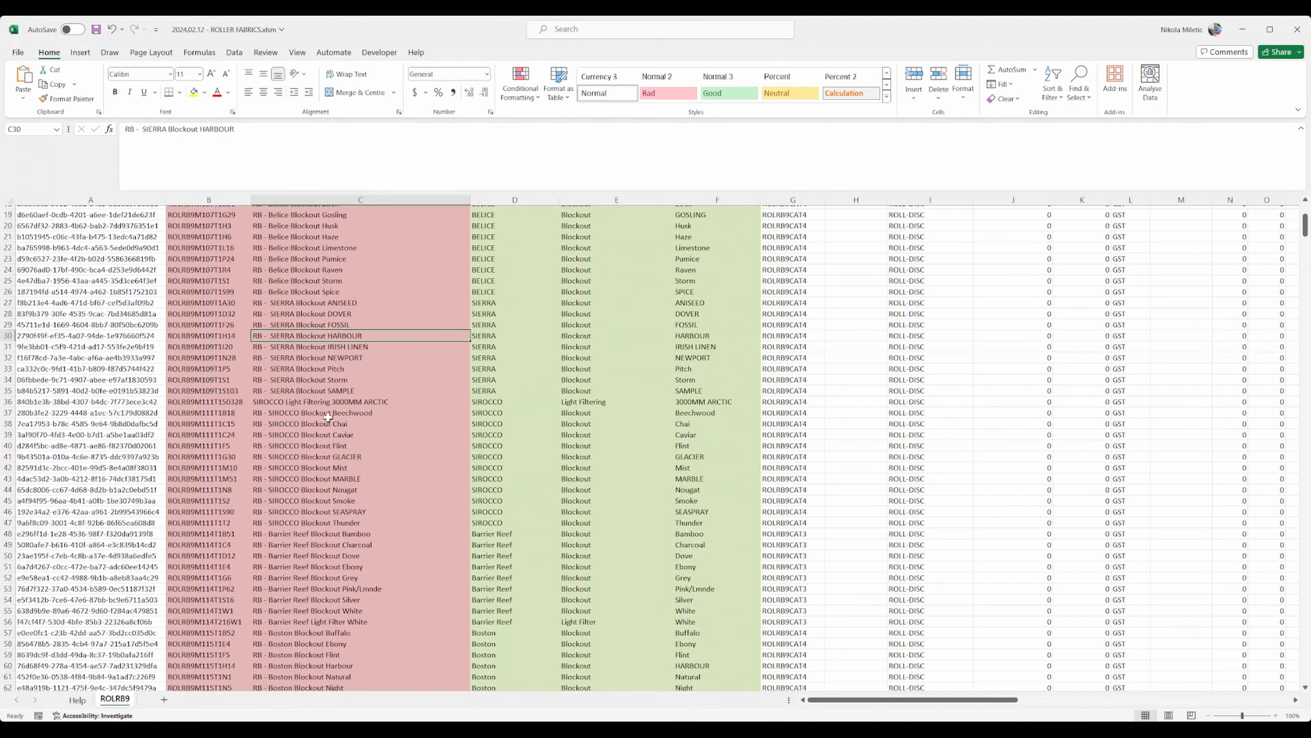
left_click_drag(302, 415, 368, 532)
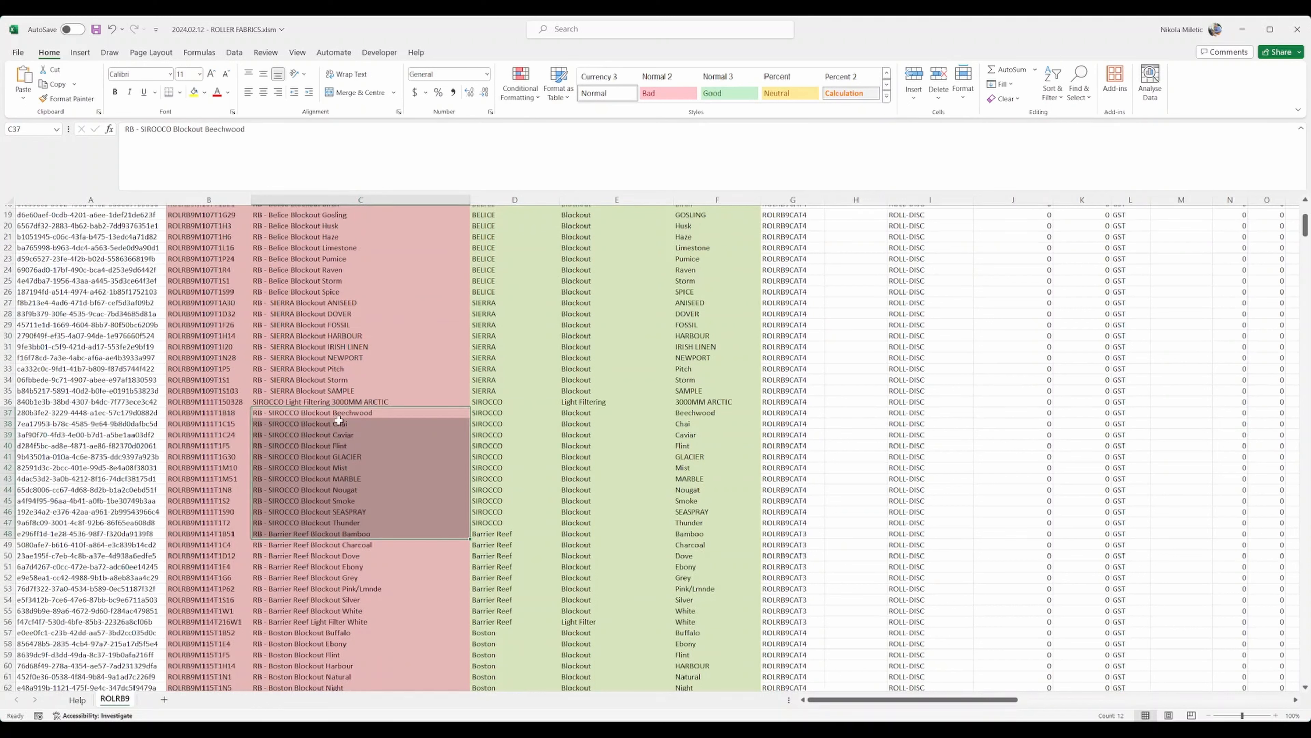
left_click(333, 523)
left_click(327, 465)
key("ctrl+s")
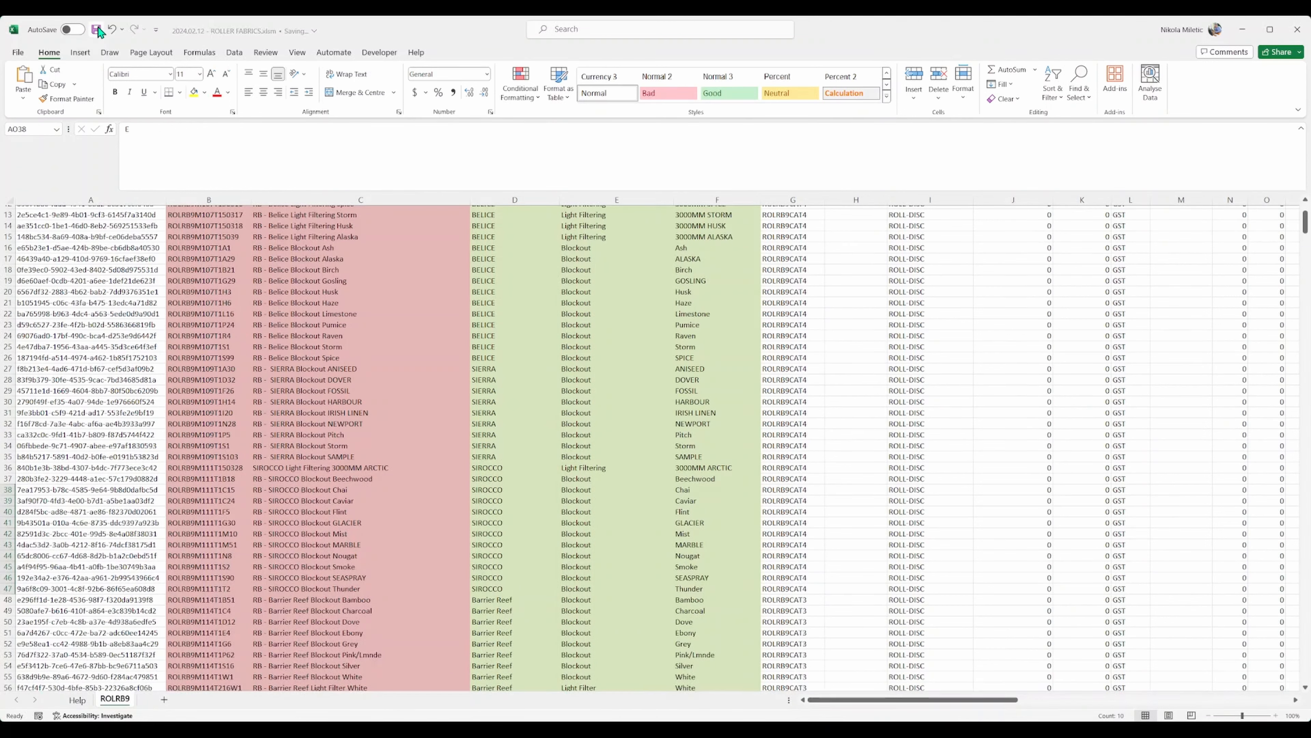
left_click(1298, 33)
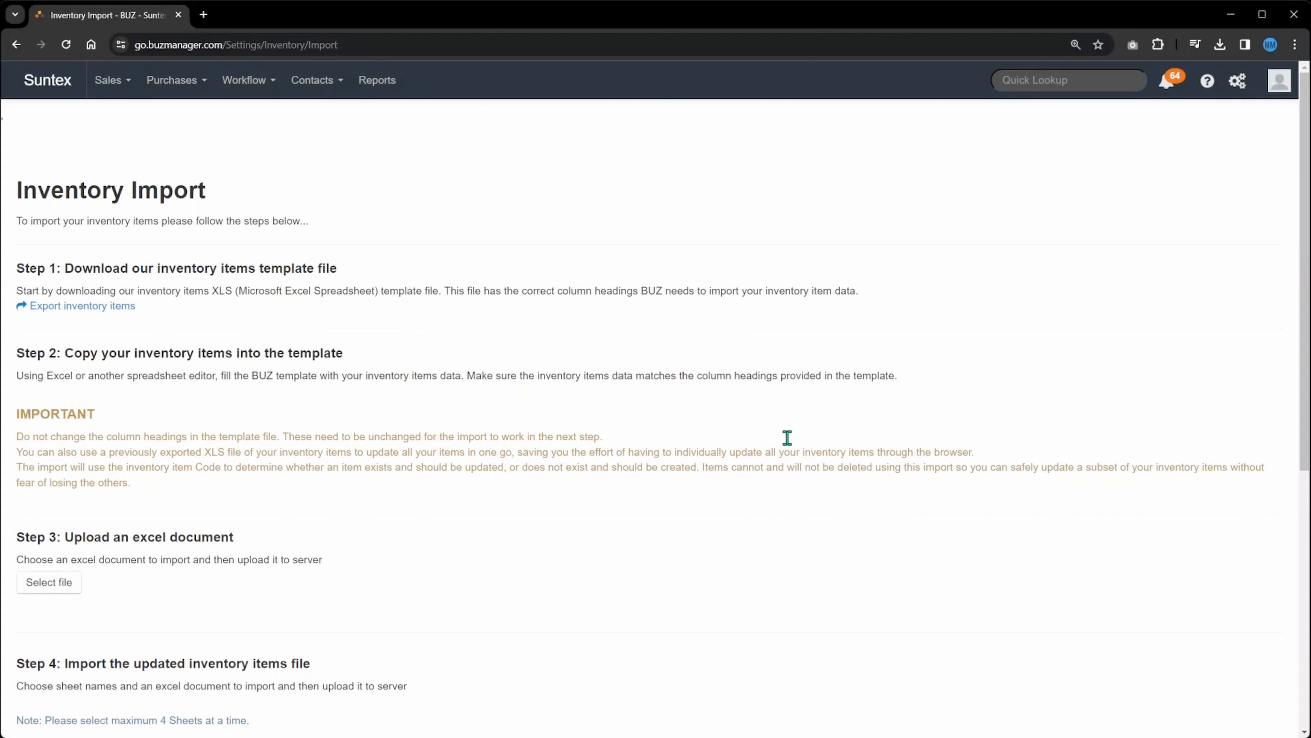
Step: Upload 2024.02.12 - ROLLER FABRICS.xlsm, pick the Roller Blind(ROLRB9) sheet, and run Import
left_click(48, 589)
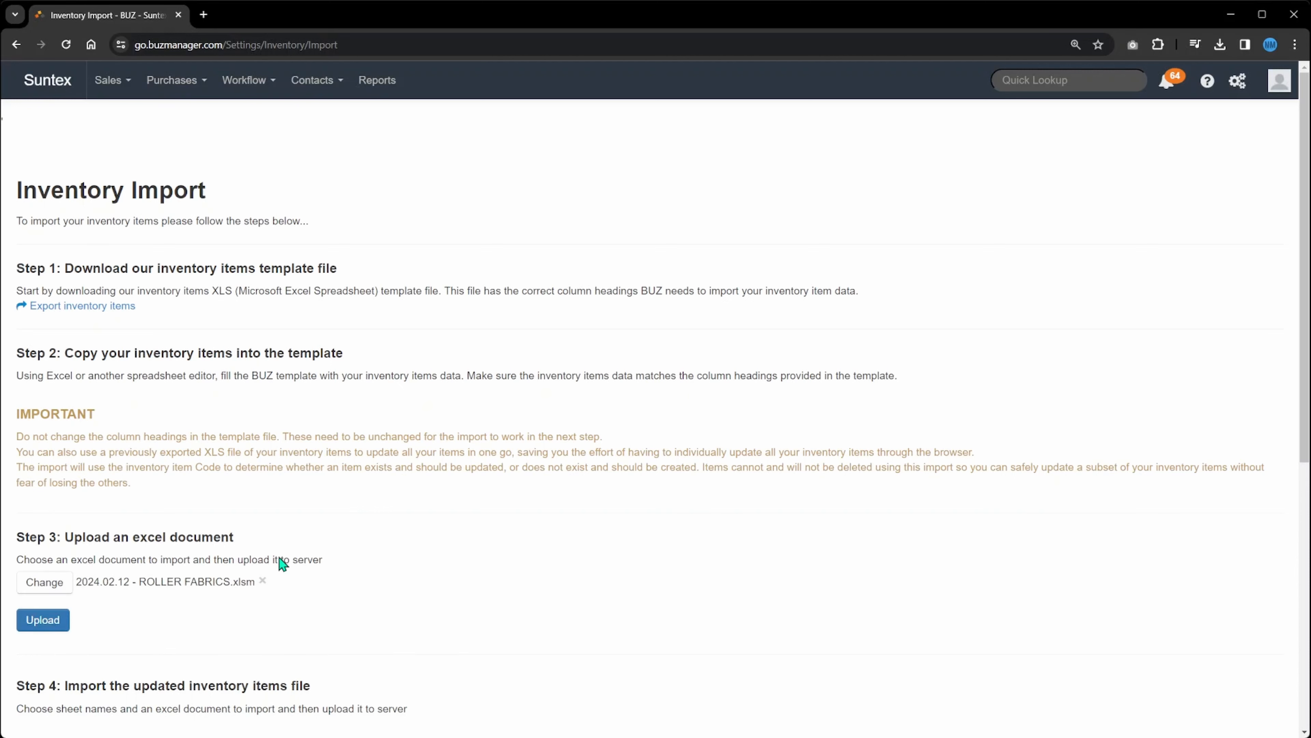
left_click(46, 622)
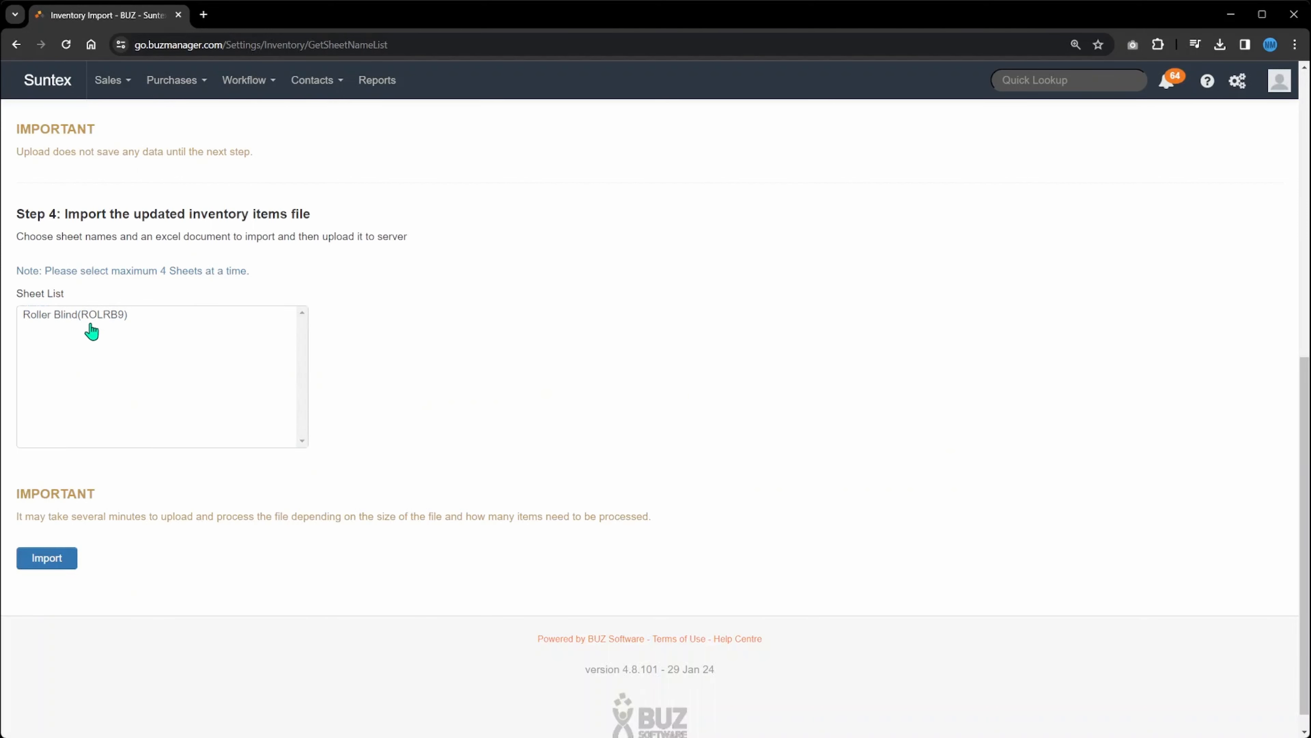
left_click(53, 322)
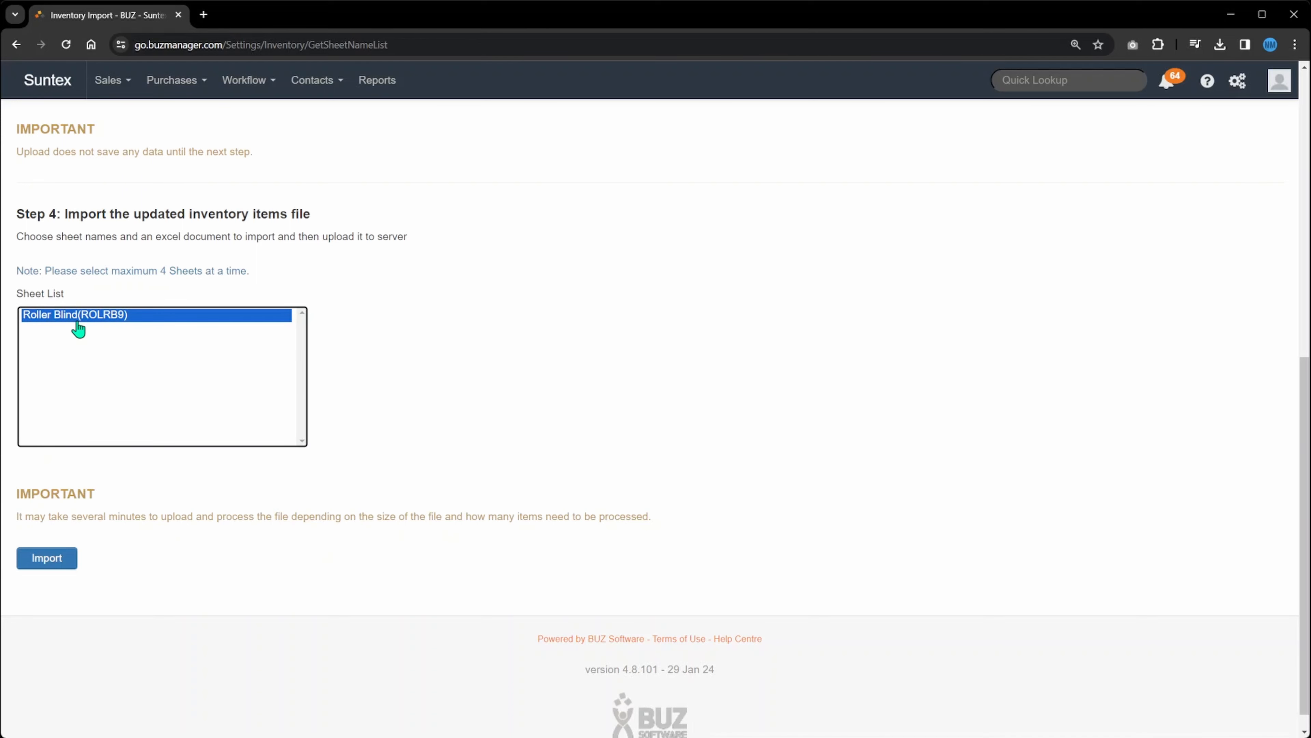
left_click(42, 560)
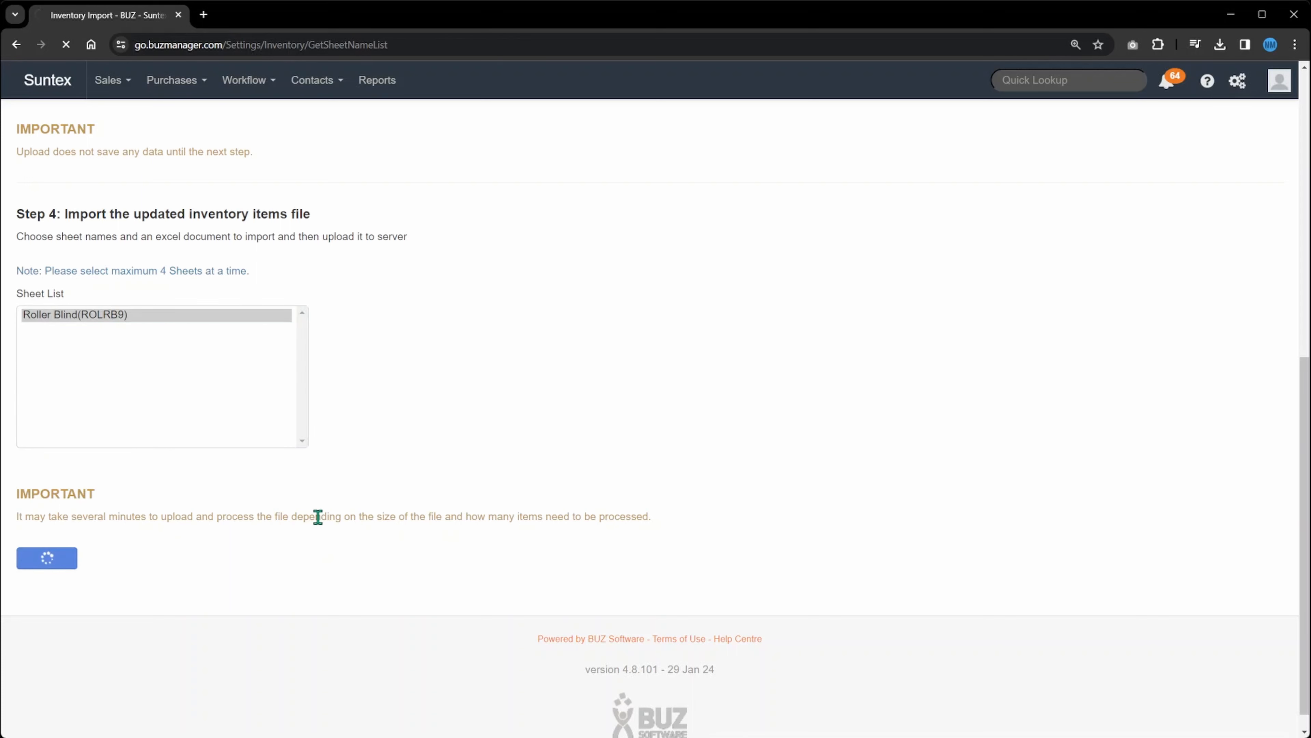